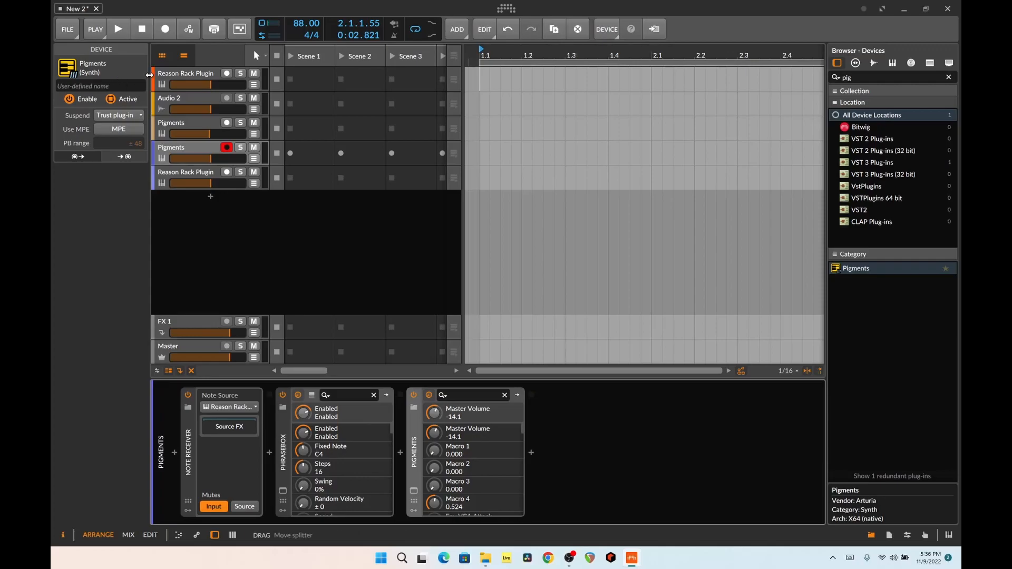
# Open the first Reason Rack Plugin track's rack and inspect the Chord Sequencer's velocity lane and chord functions
pyautogui.click(188, 77)
pyautogui.click(185, 489)
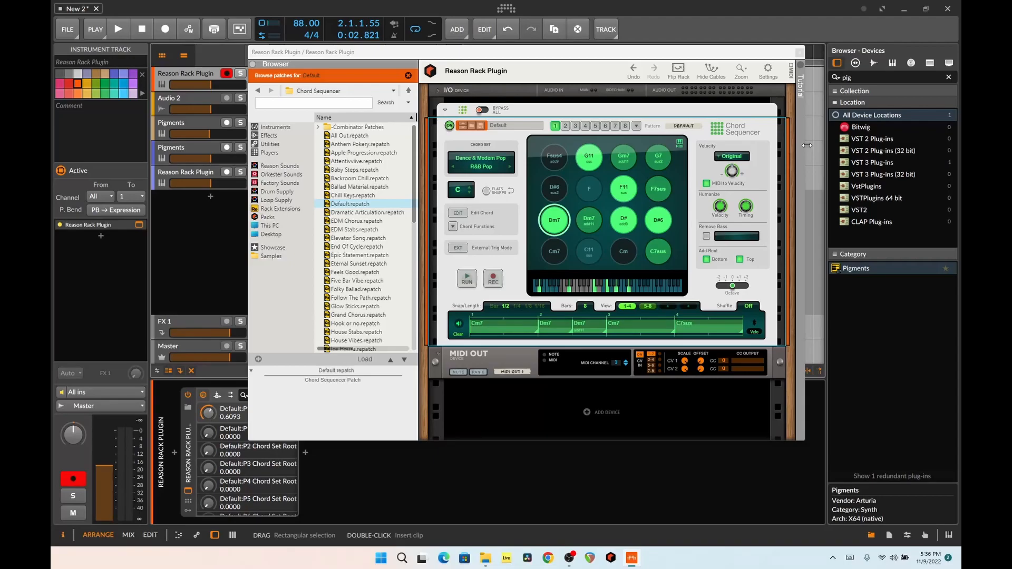
pyautogui.click(755, 333)
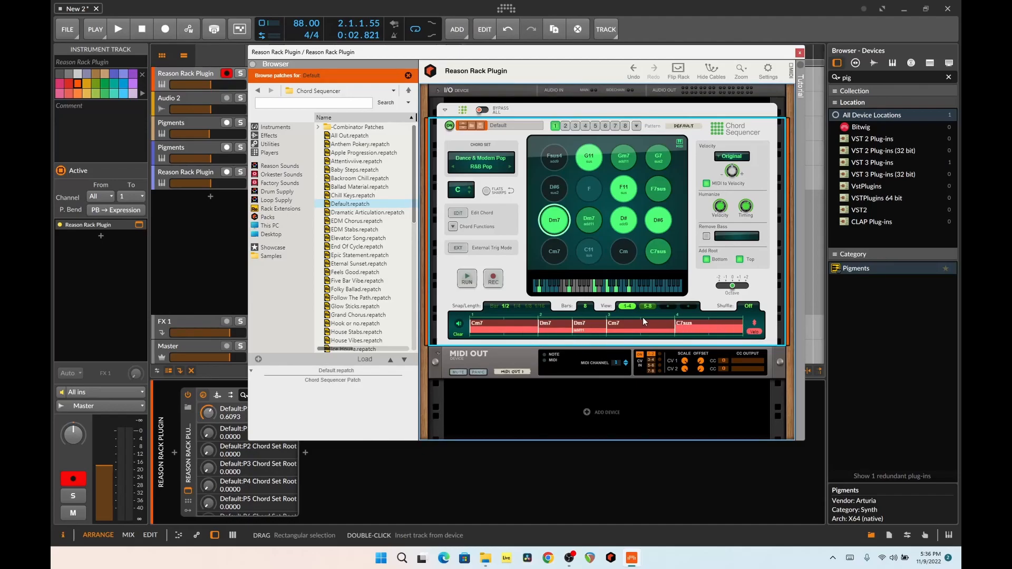
pyautogui.click(755, 333)
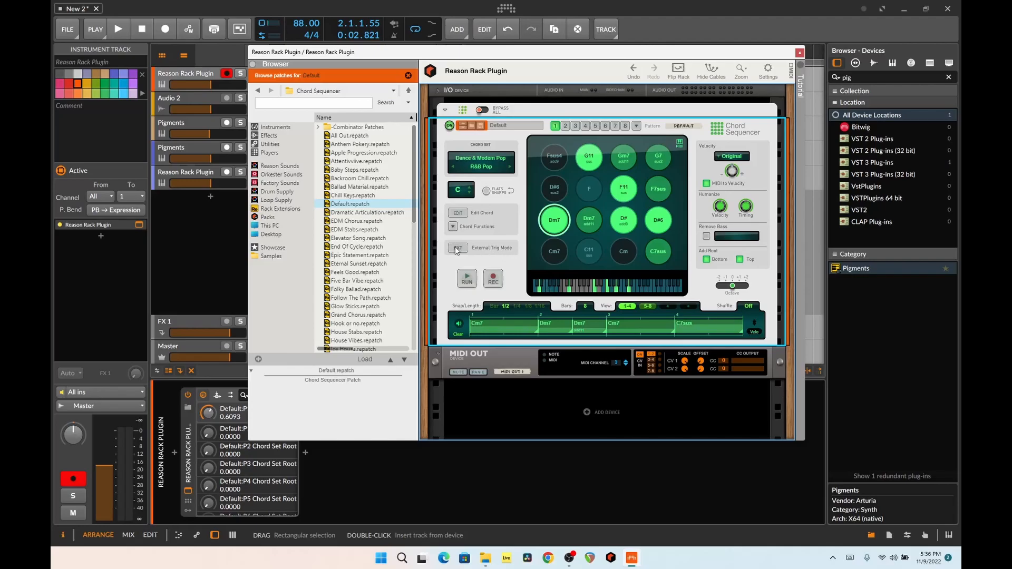
pyautogui.click(453, 226)
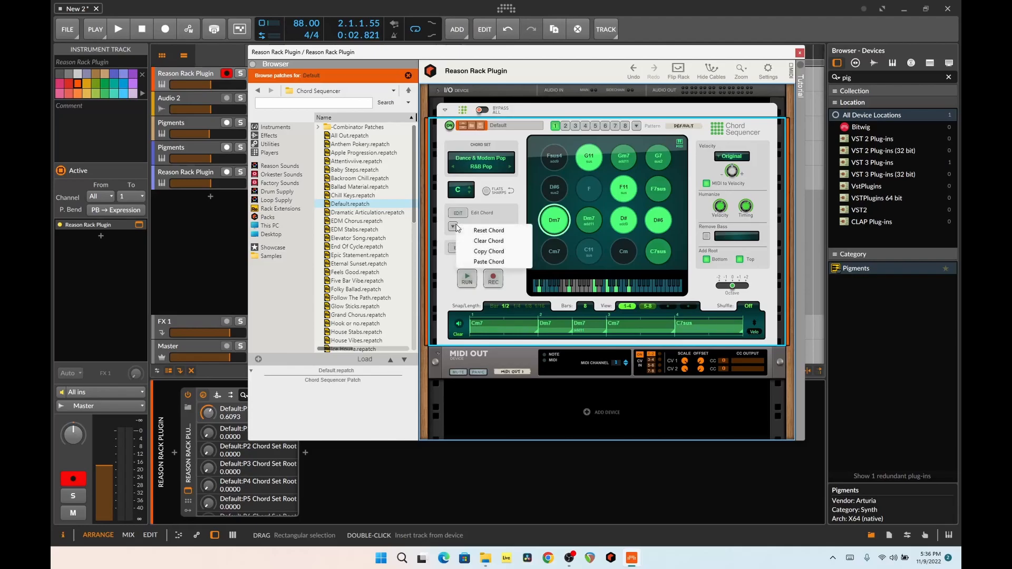
pyautogui.click(699, 166)
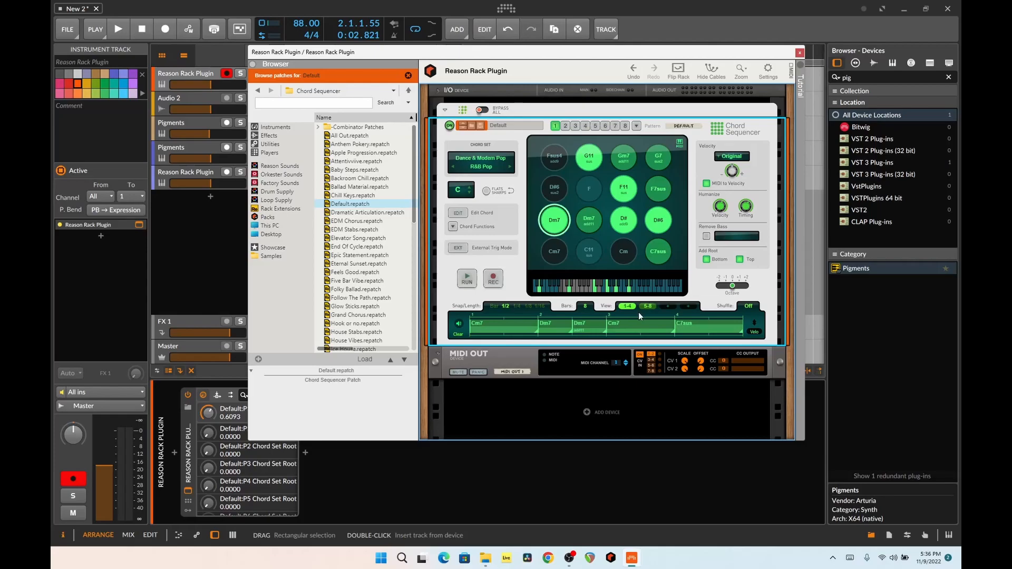
# Inspect the Chord Sequencer's CV connections on the rear of the rack, return to the front and close the plug-in window
pyautogui.press('Tab')
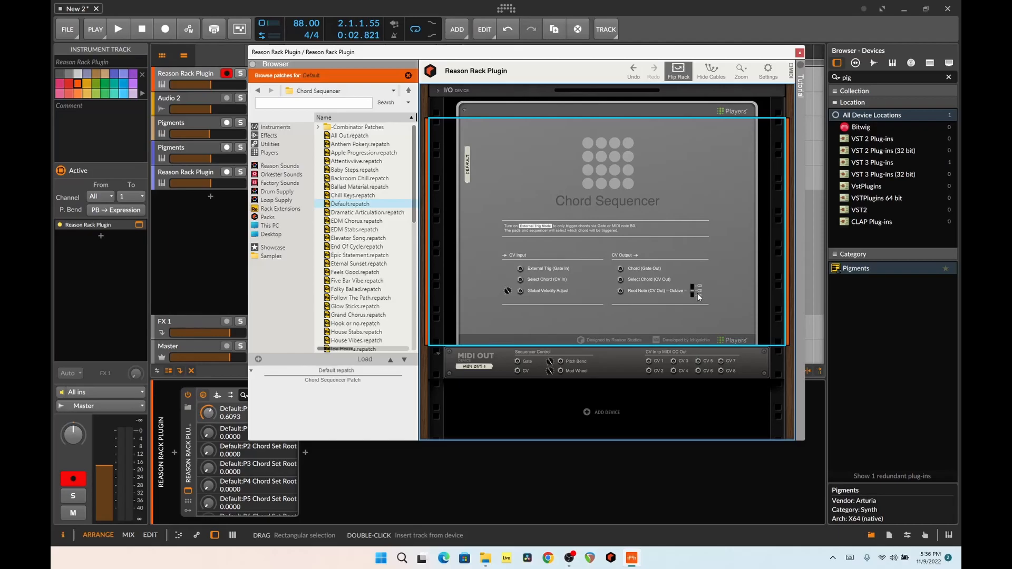
pyautogui.press('Tab')
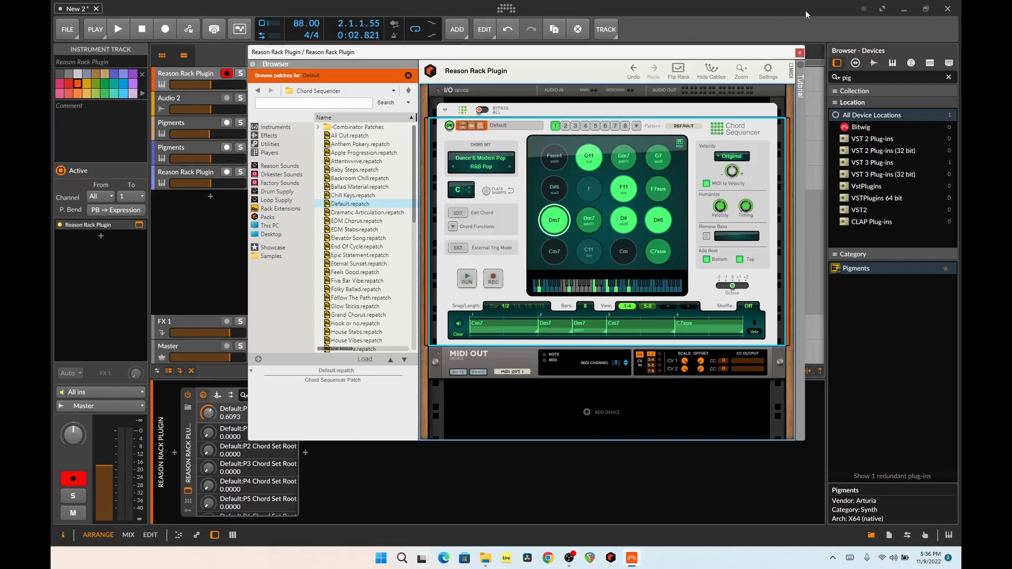
pyautogui.click(799, 53)
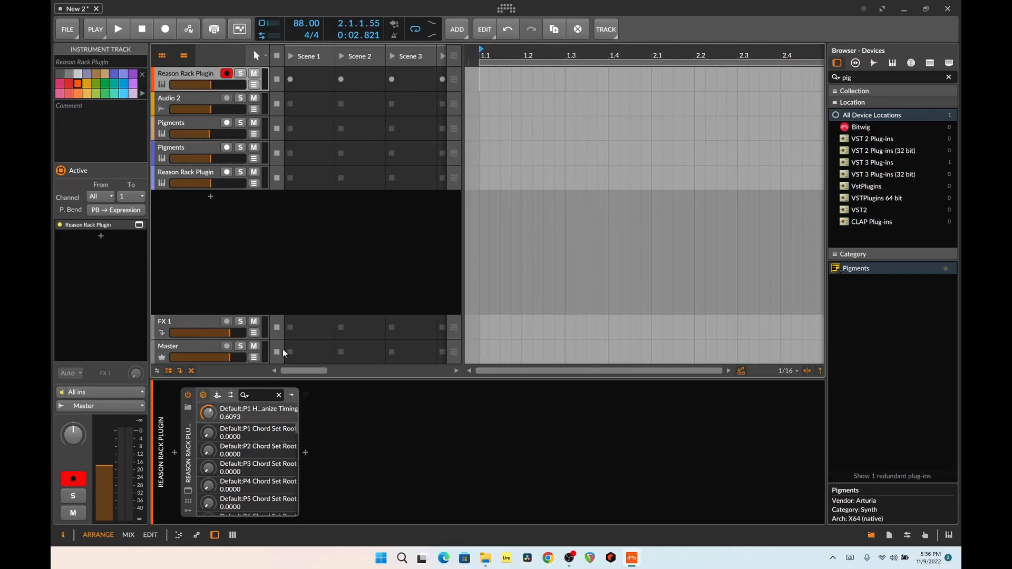
# Review the device chains of both Pigments tracks and of the last Reason Rack Plugin track
pyautogui.click(192, 127)
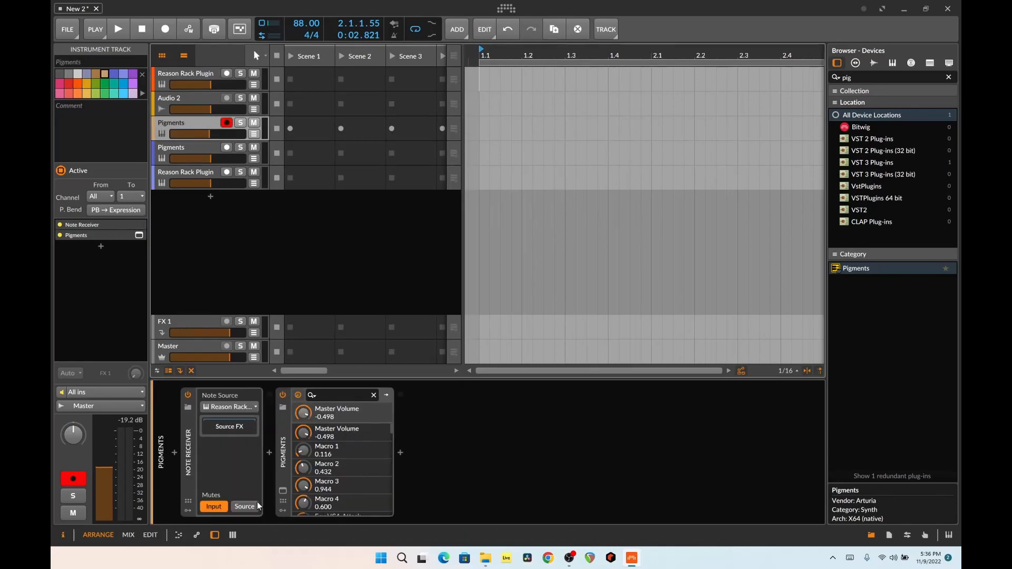
pyautogui.click(201, 151)
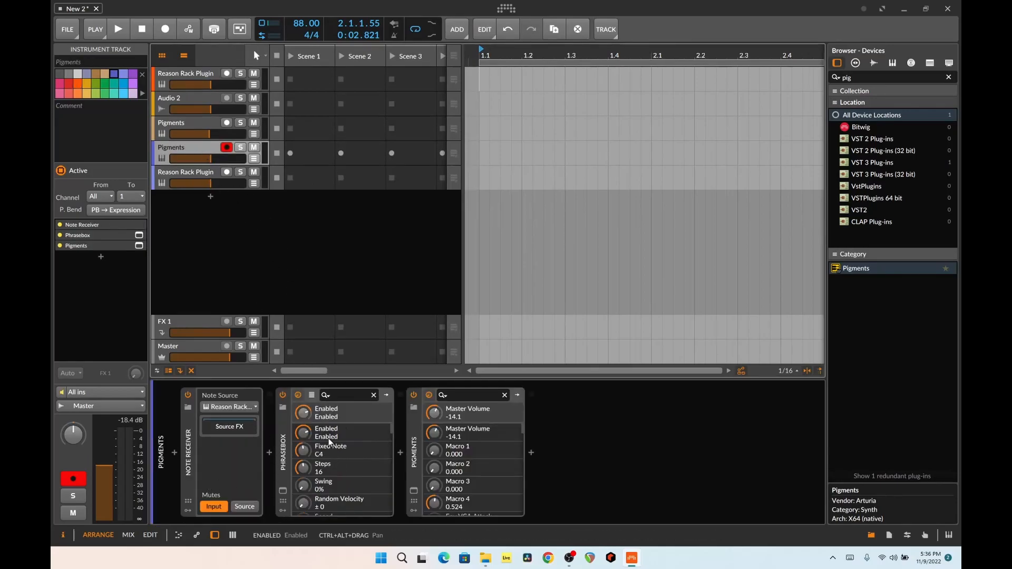
pyautogui.click(206, 177)
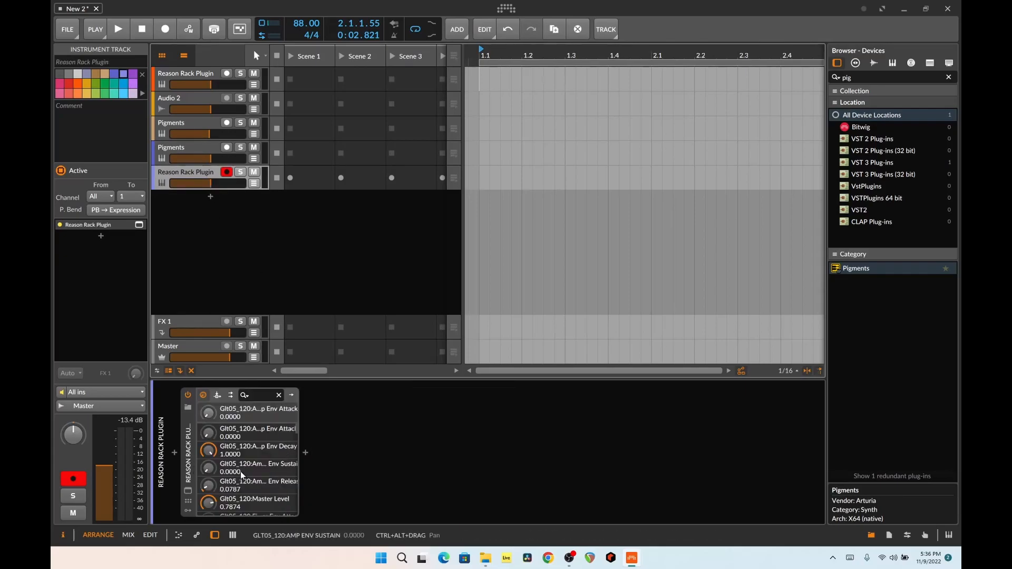
# Open the last track's Reason rack, disable loop playback on the Dr. OctoRex and close the plug-in window
pyautogui.click(187, 491)
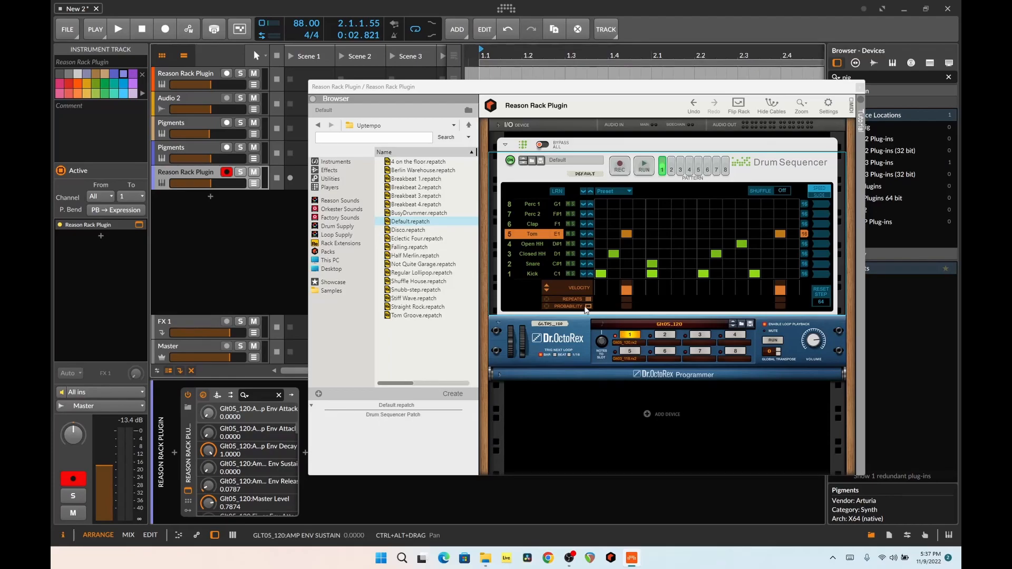
pyautogui.click(765, 325)
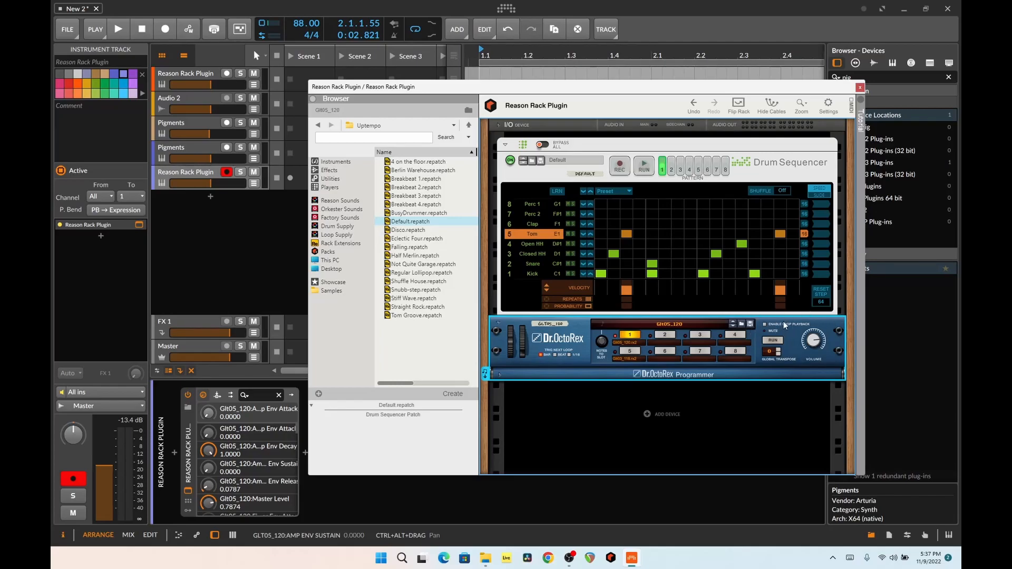
pyautogui.click(861, 87)
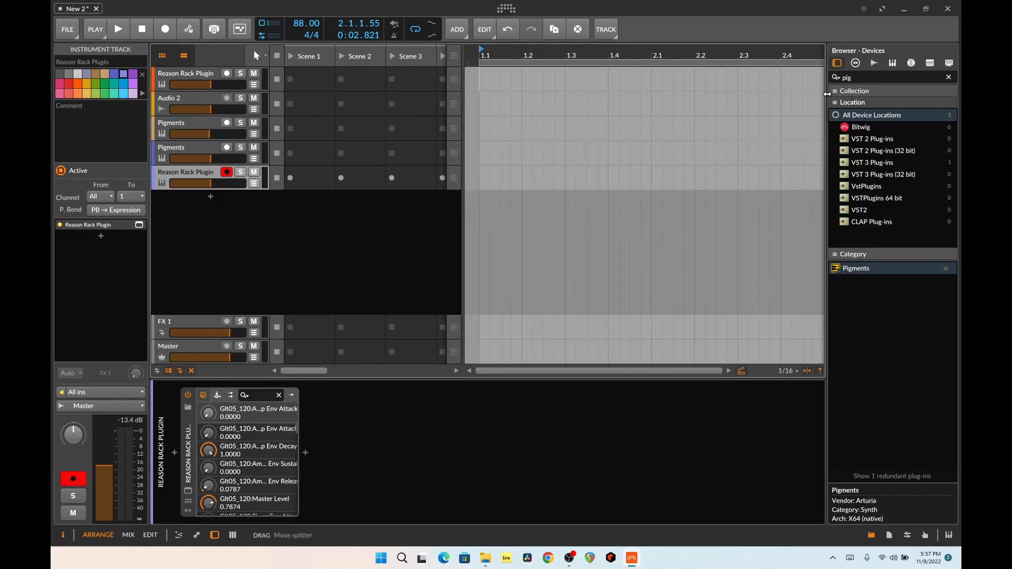
# Play the project and check the device chains of the second and first Pigments tracks during playback
pyautogui.press('space')
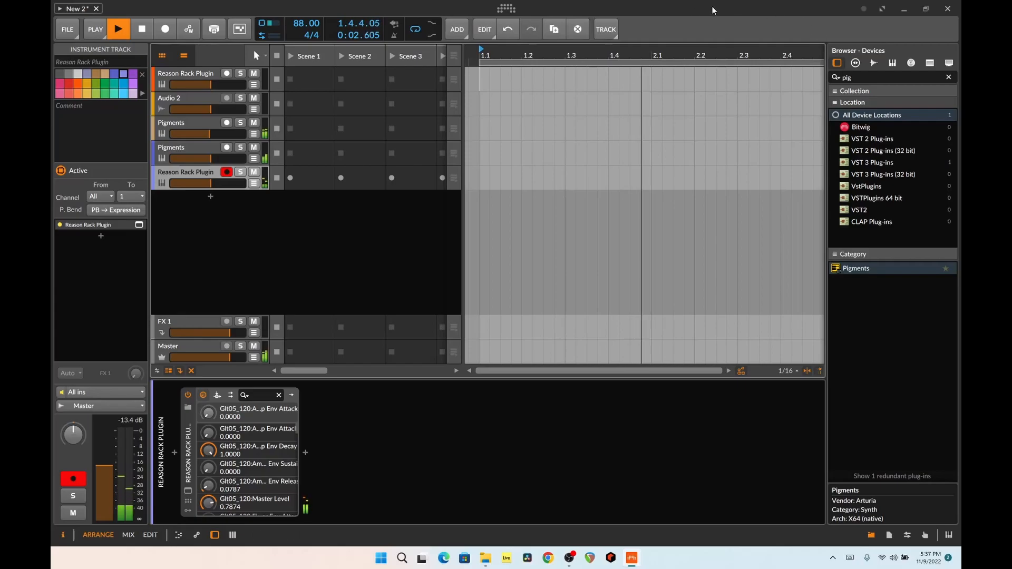
pyautogui.click(197, 148)
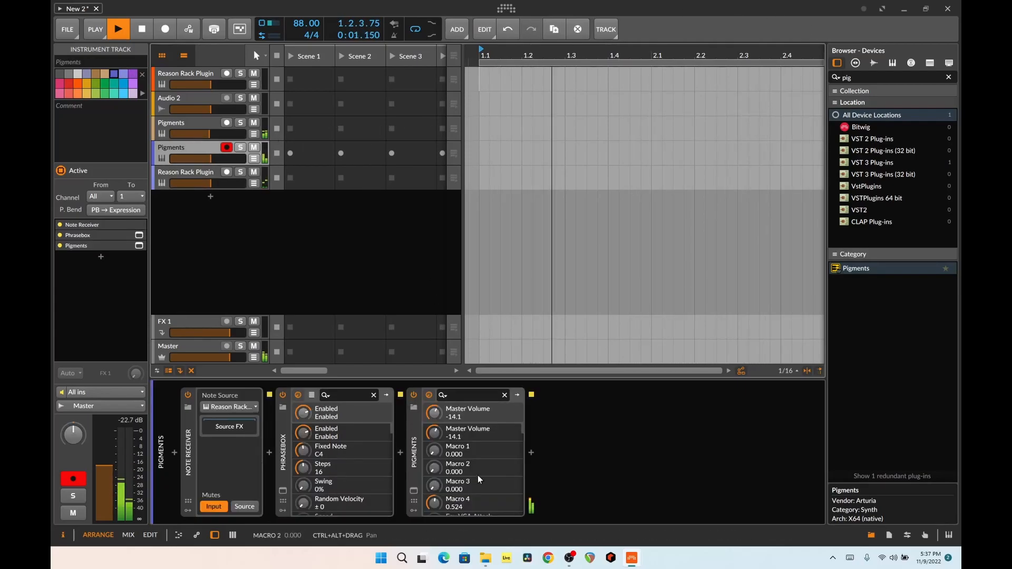
pyautogui.click(183, 123)
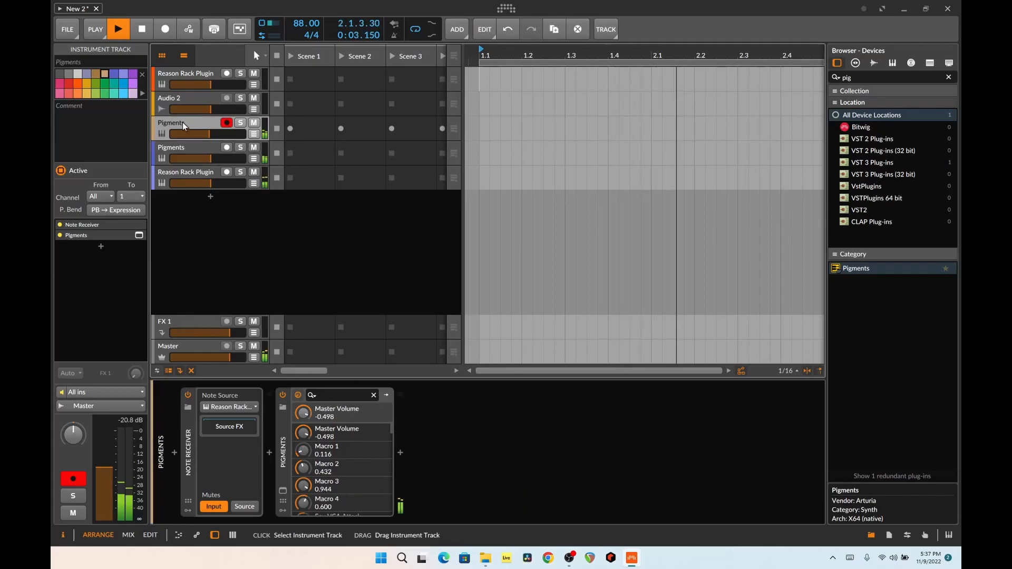
# Open the first Pigments track's synth window and the on-screen keyboard, and move the synth window clear of the Note Receiver
pyautogui.click(286, 492)
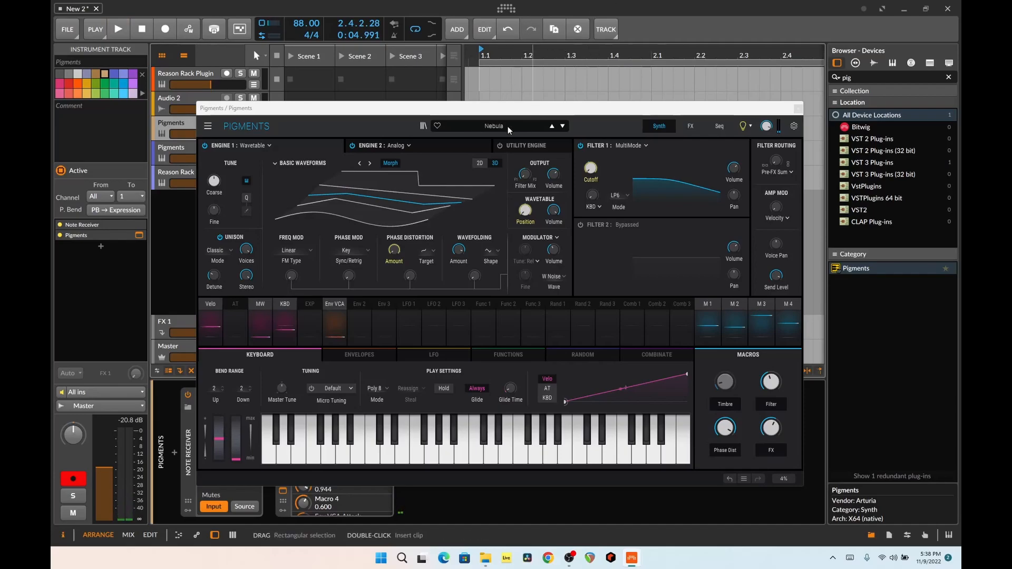
pyautogui.moveTo(556, 172)
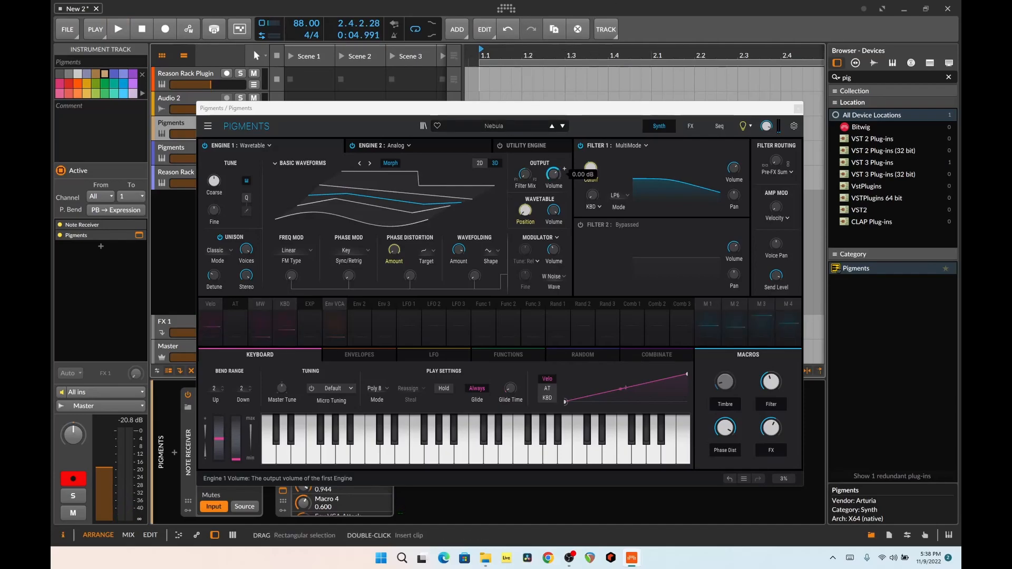
pyautogui.press('capslock')
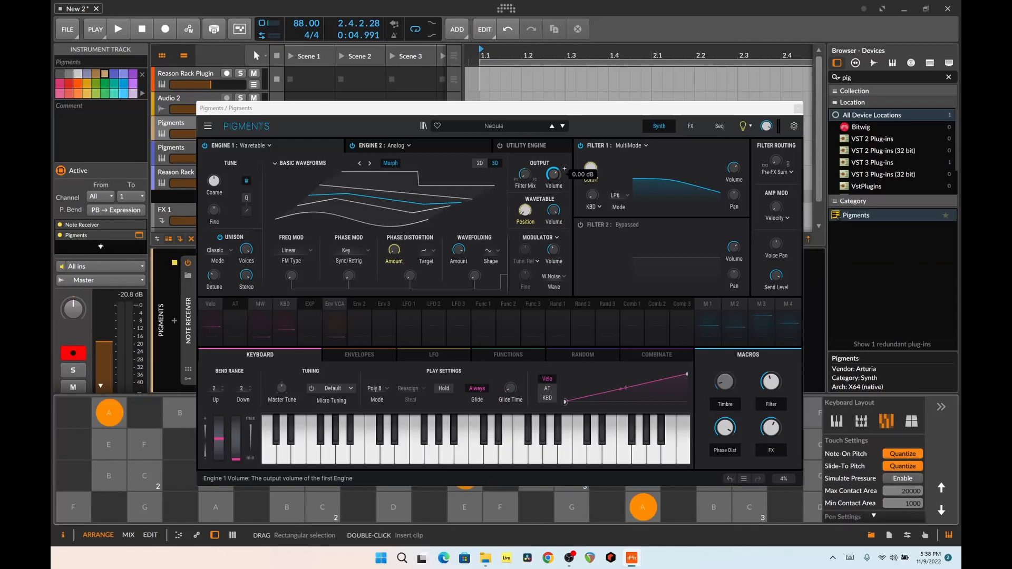
pyautogui.click(217, 507)
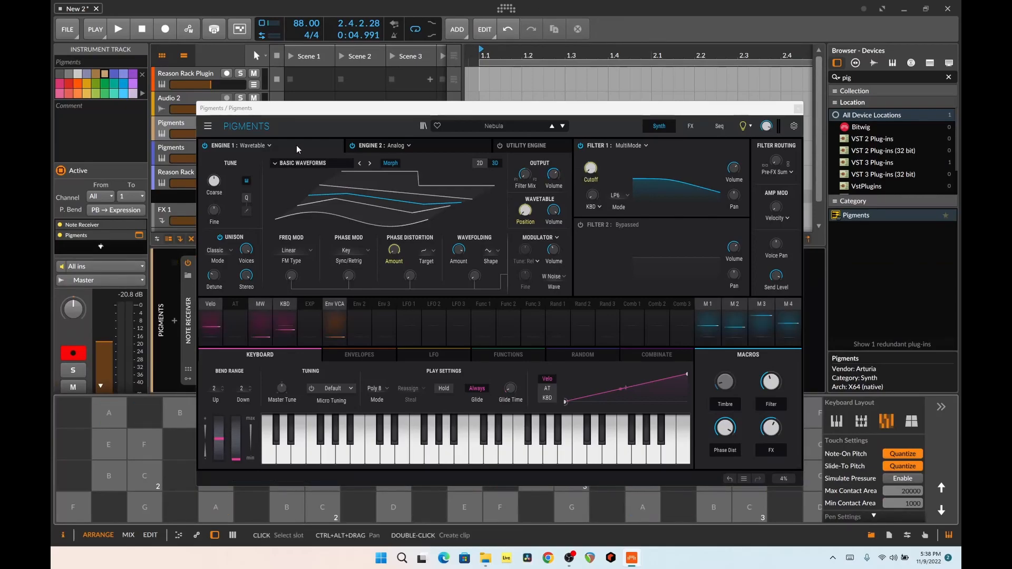
pyautogui.moveTo(322, 109); pyautogui.dragTo(419, 55)
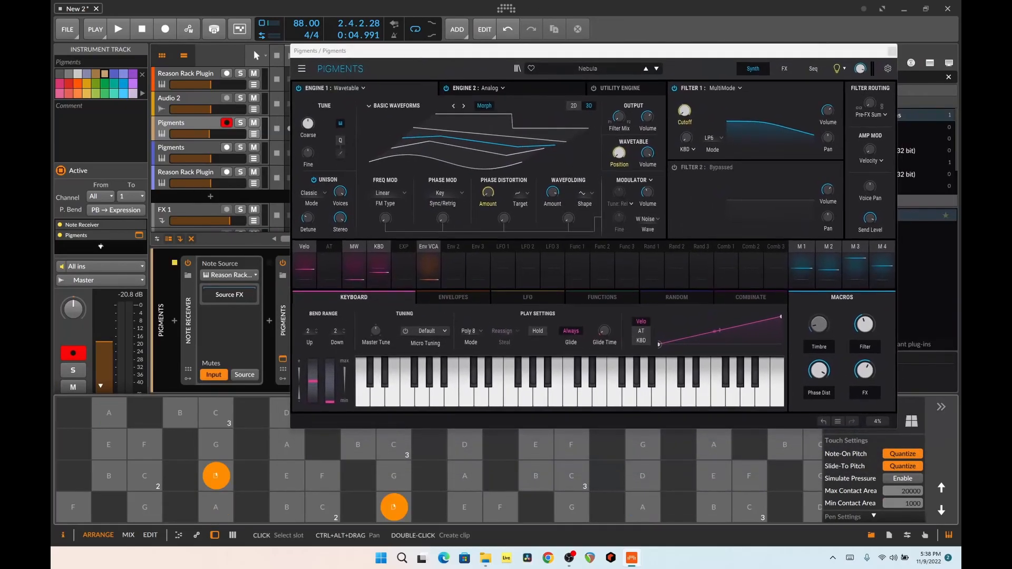
# Switch the first Pigments track's Note Receiver off and back on, and close the synth window
pyautogui.click(188, 263)
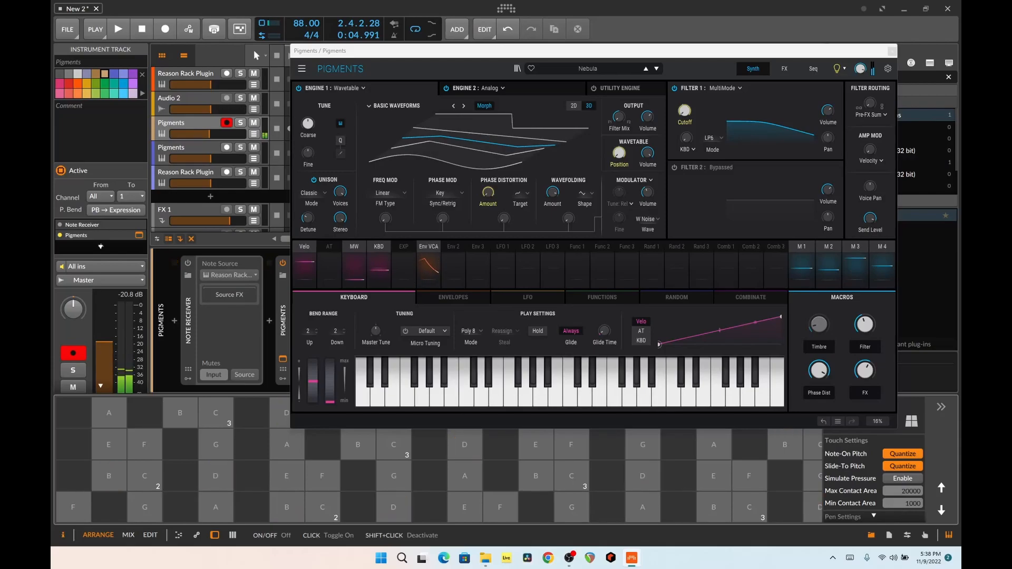
pyautogui.click(214, 375)
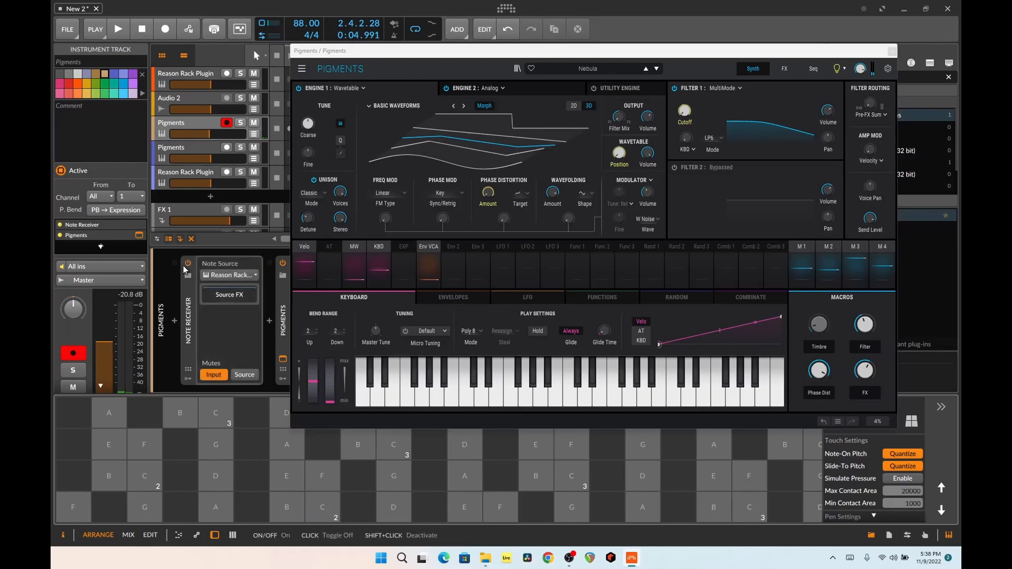
pyautogui.click(891, 51)
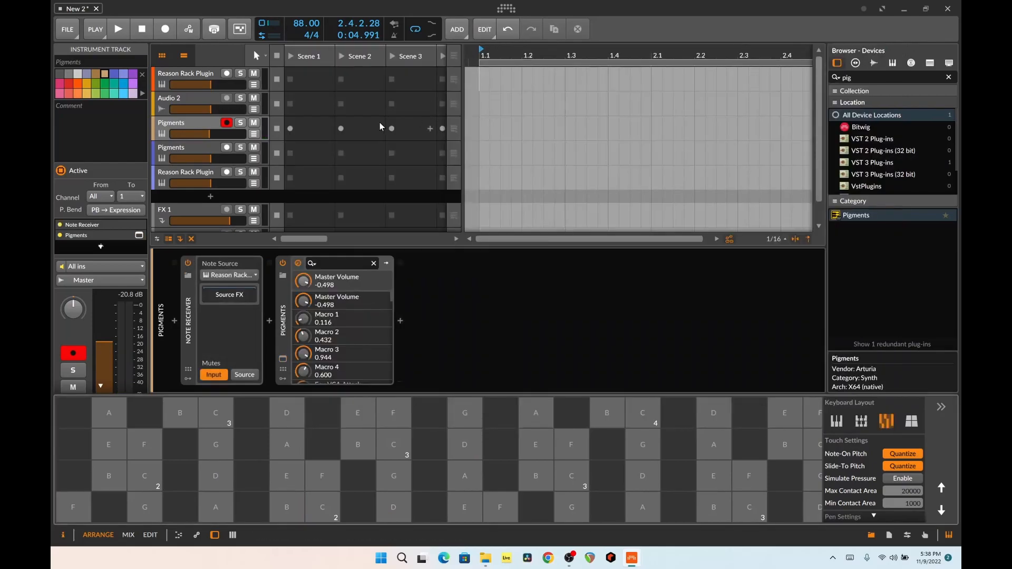
# Open the Phrasebox window on the second Pigments track and move it clear of the device chain
pyautogui.click(194, 147)
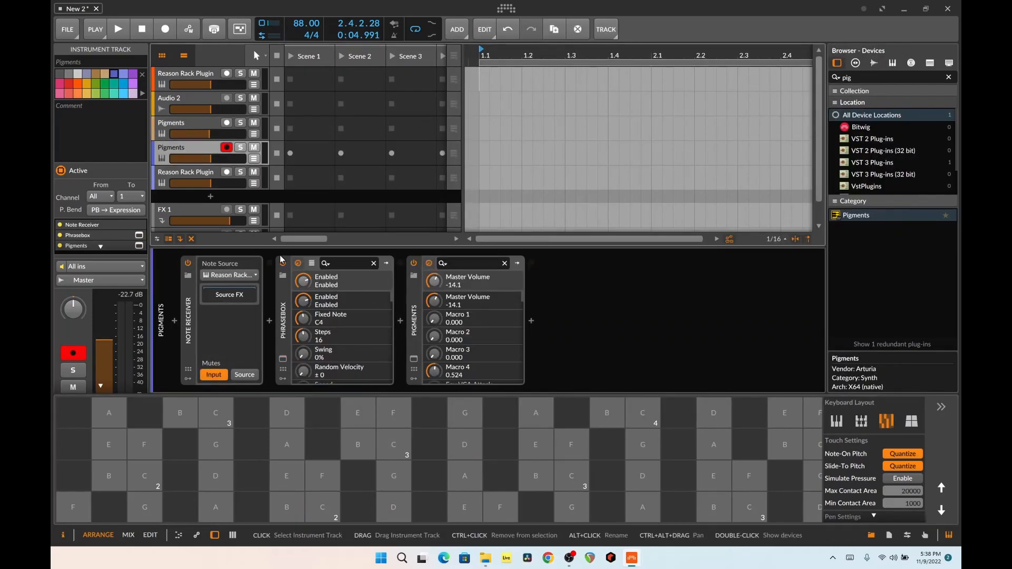
pyautogui.click(283, 359)
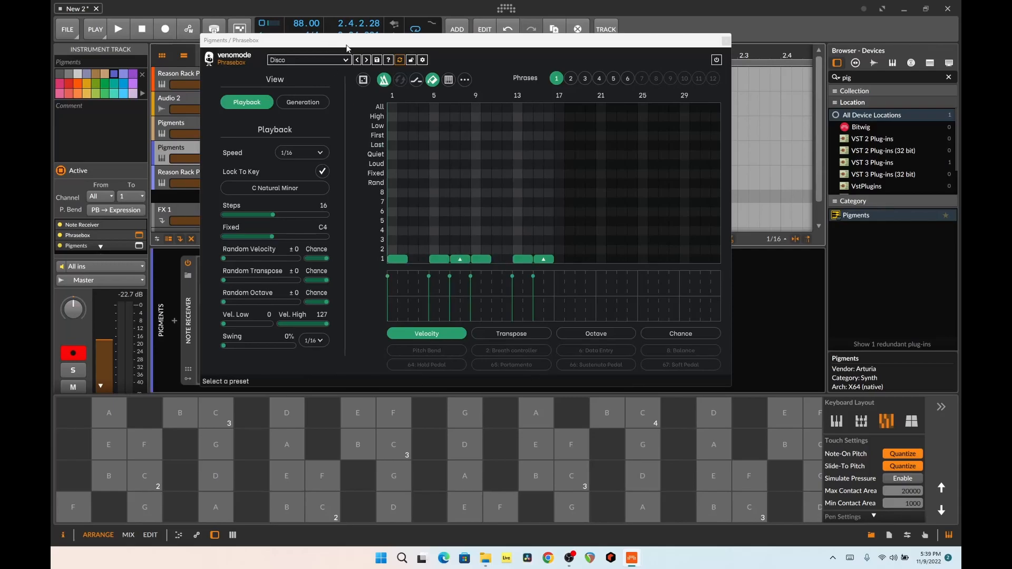
pyautogui.moveTo(552, 43); pyautogui.dragTo(884, 109)
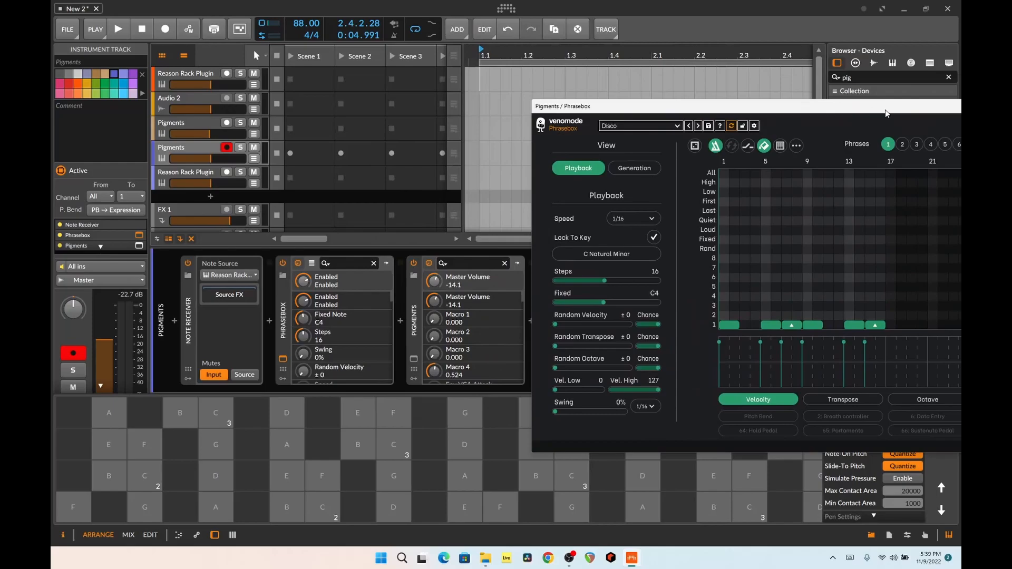
# Open the second track's Pigments synth, audition several notes of its sound on the built-in keyboard and close its window
pyautogui.click(413, 359)
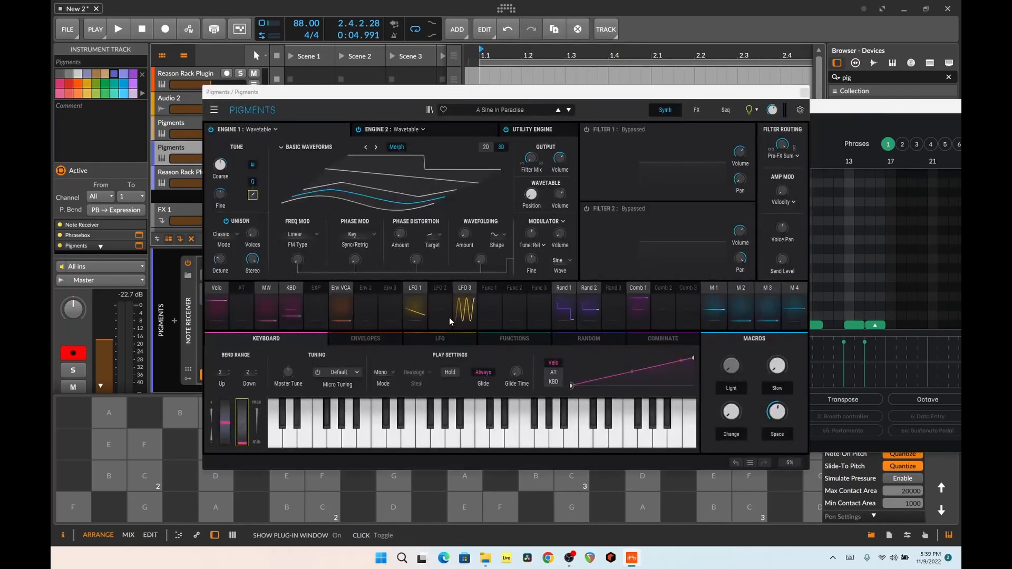
pyautogui.click(535, 436)
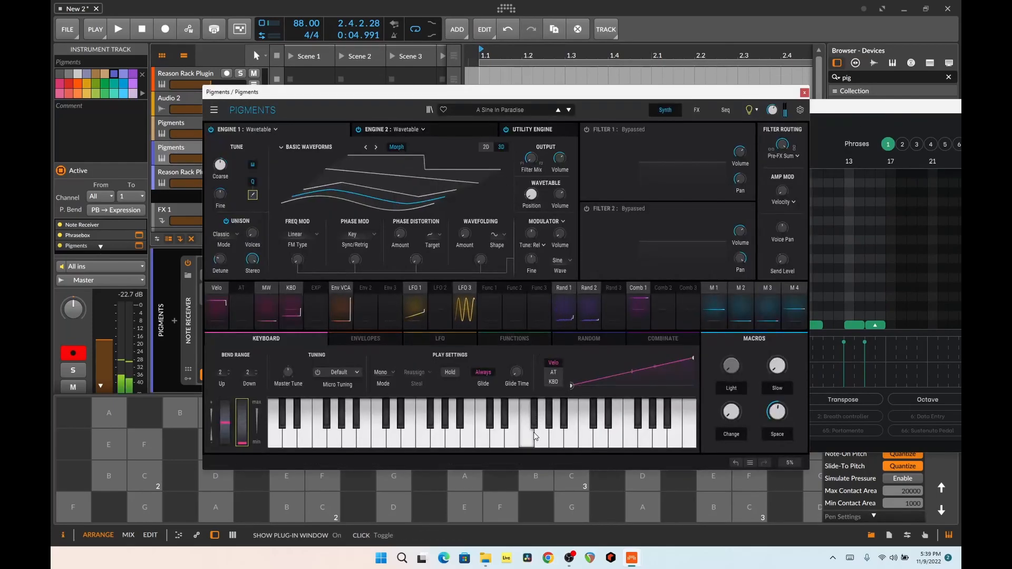
pyautogui.click(569, 436)
pyautogui.click(424, 436)
pyautogui.click(395, 438)
pyautogui.click(367, 438)
pyautogui.click(426, 442)
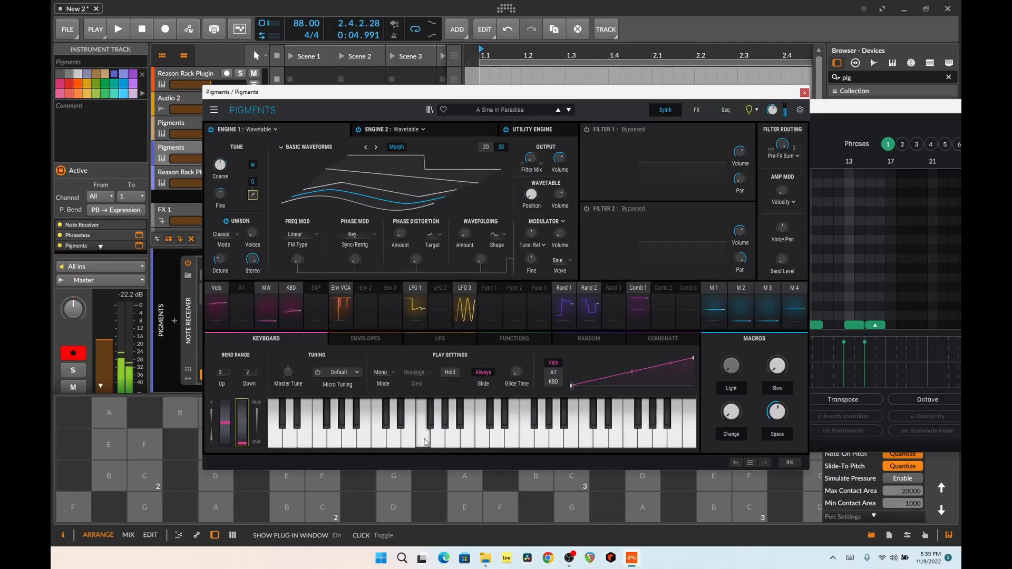
pyautogui.click(805, 93)
# Move the Phrasebox window into full view, solo the second Pigments track and start playback
pyautogui.moveTo(764, 106); pyautogui.dragTo(617, 65)
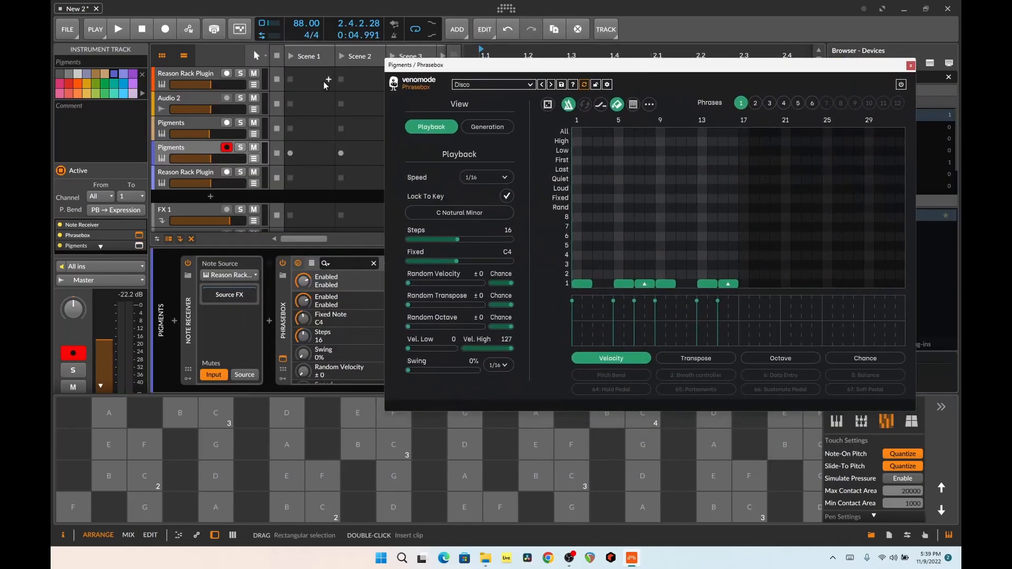
pyautogui.click(241, 148)
pyautogui.press('space')
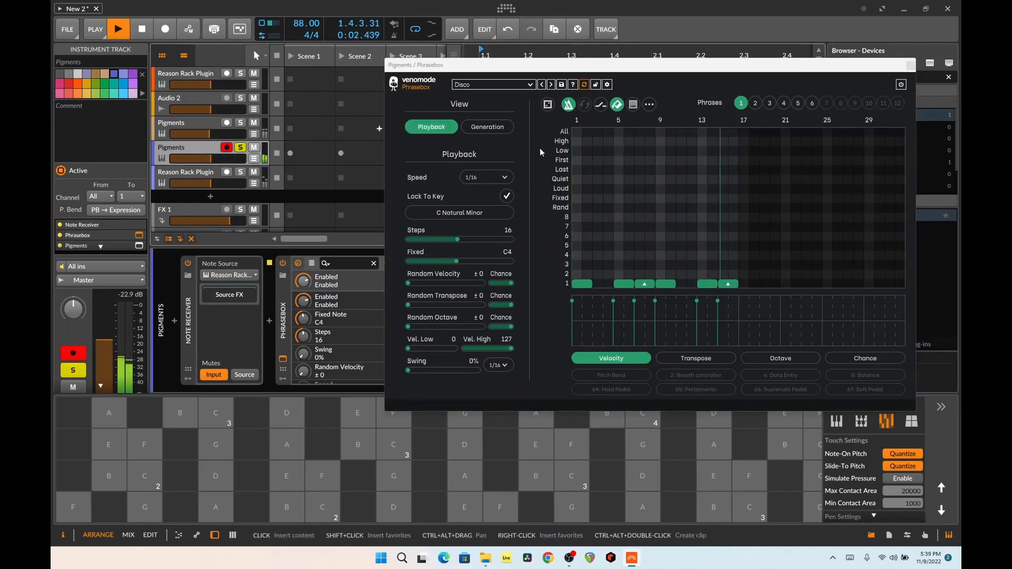
# Add Phrasebox notes on row 8 at steps 3 and 11, and on row 4 at steps 4 and 12
pyautogui.click(598, 217)
pyautogui.click(681, 217)
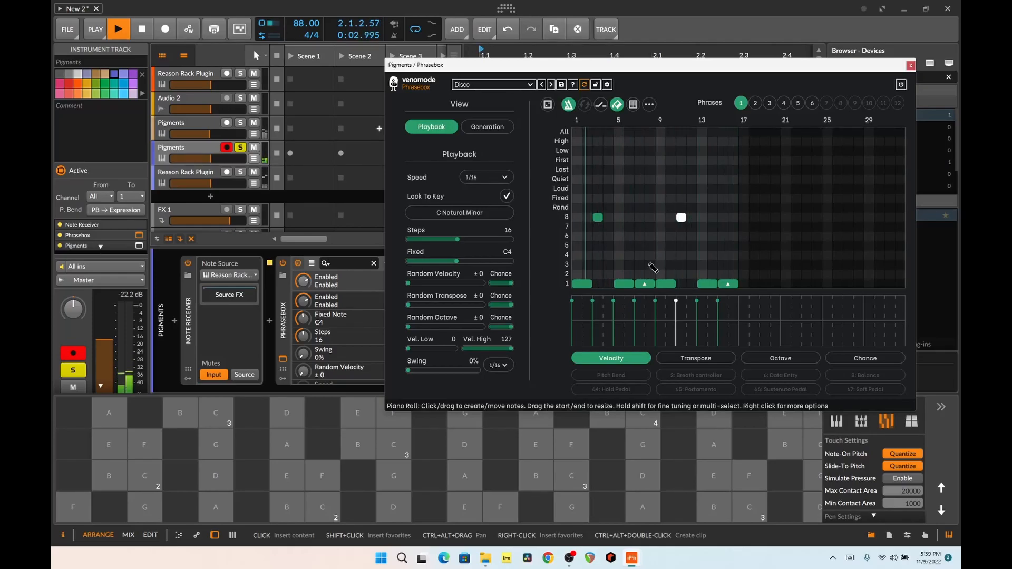
pyautogui.click(608, 255)
pyautogui.click(691, 255)
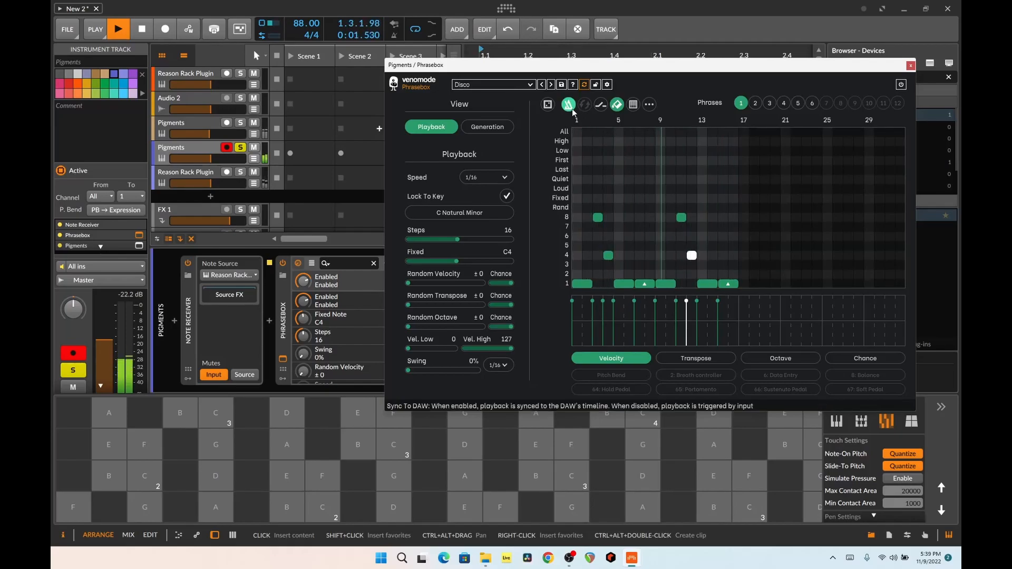
# Audition the Phrasebox presets Dorothy, Fleck and Floor Filler on the soloed Pigments track and stop playback
pyautogui.click(551, 85)
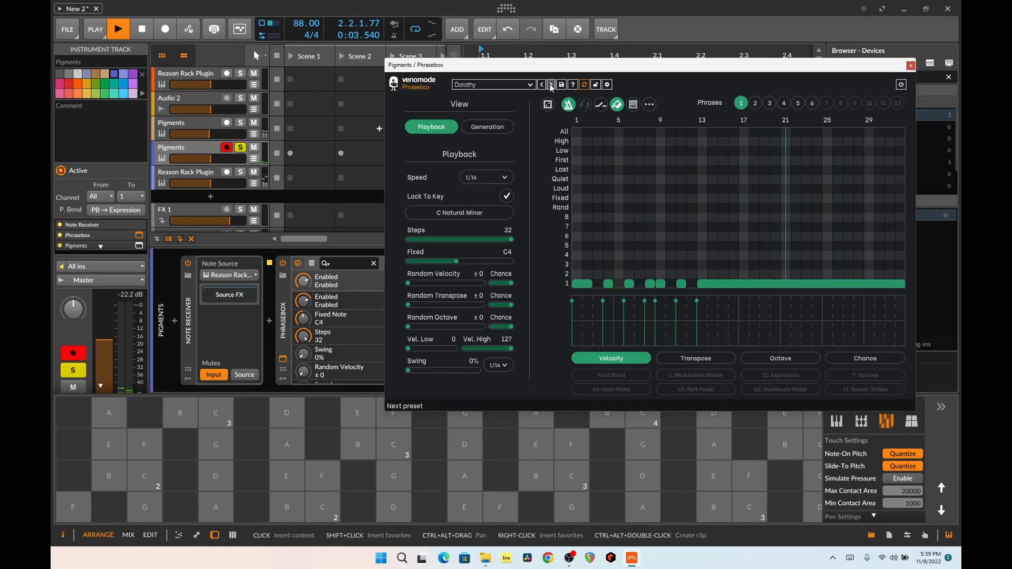
pyautogui.click(549, 85)
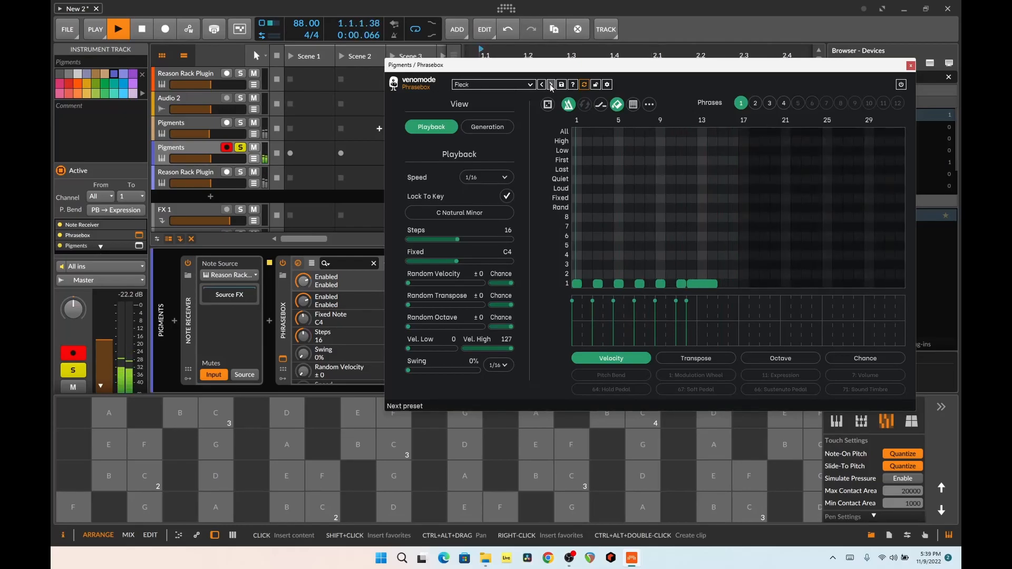
pyautogui.click(549, 84)
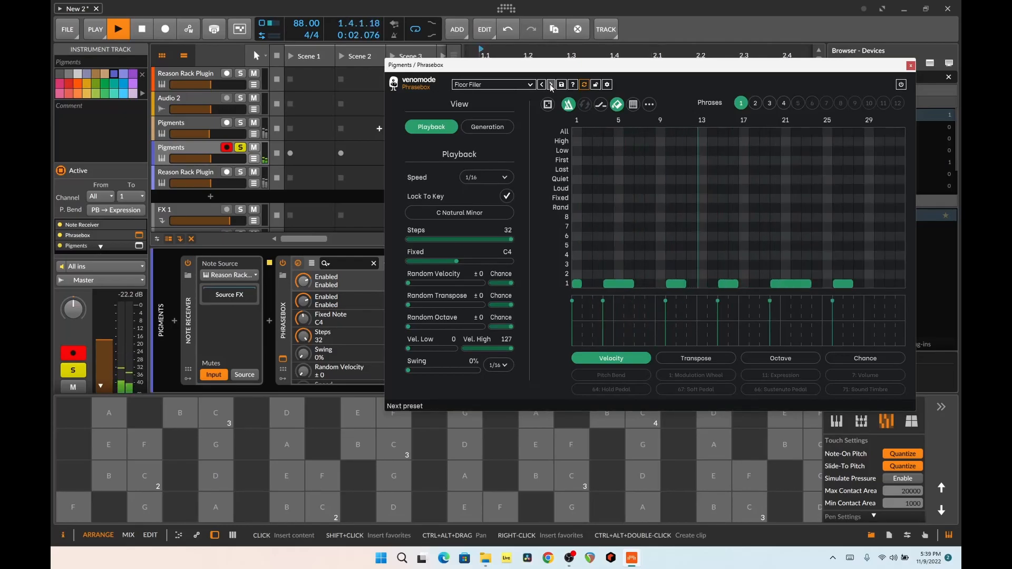
pyautogui.press('space')
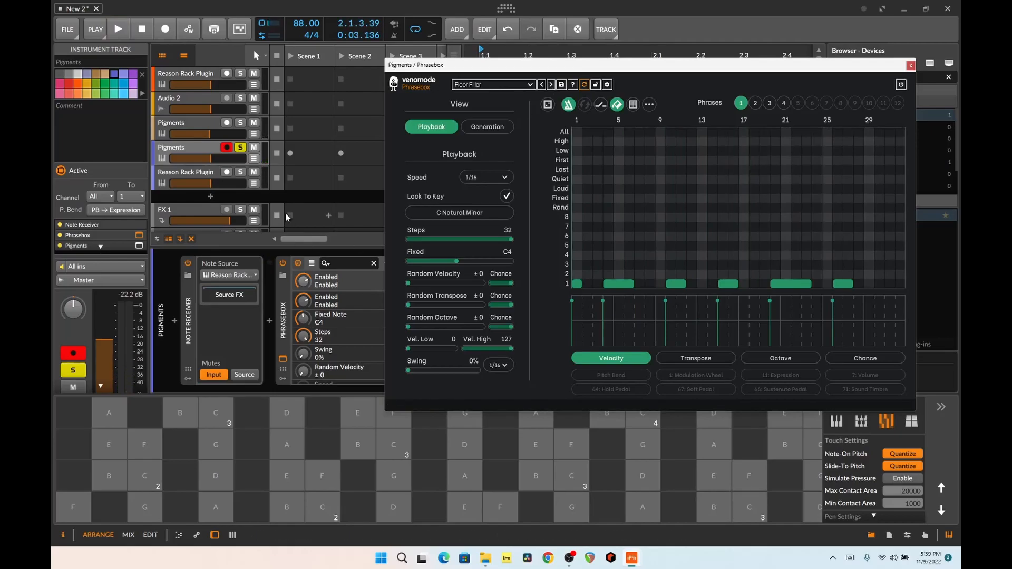
# Open the first track's Reason Rack Plugin, move its window to inspect the Chord Sequencer, and close it
pyautogui.click(195, 74)
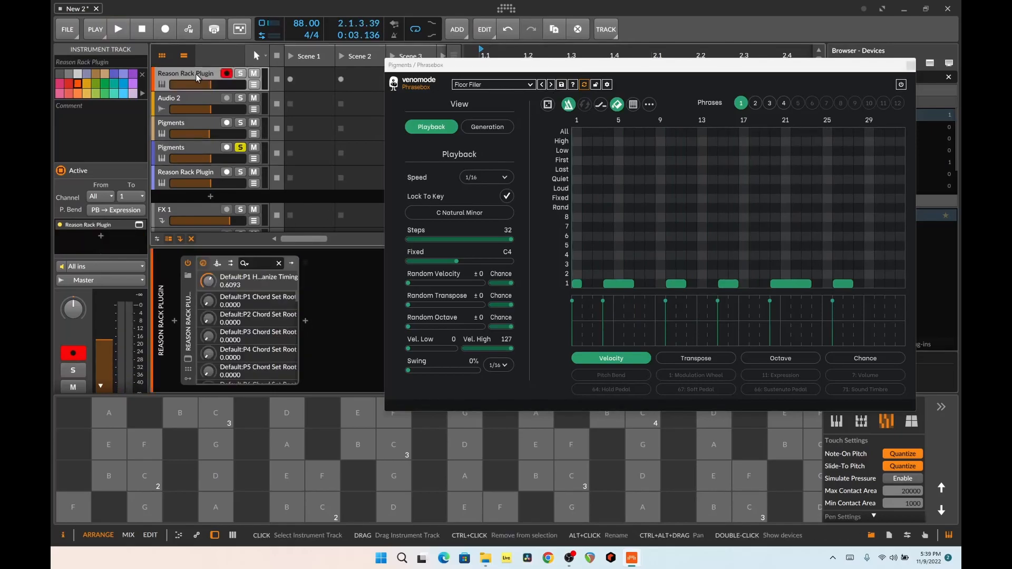
pyautogui.click(187, 360)
pyautogui.moveTo(586, 59); pyautogui.dragTo(442, 69)
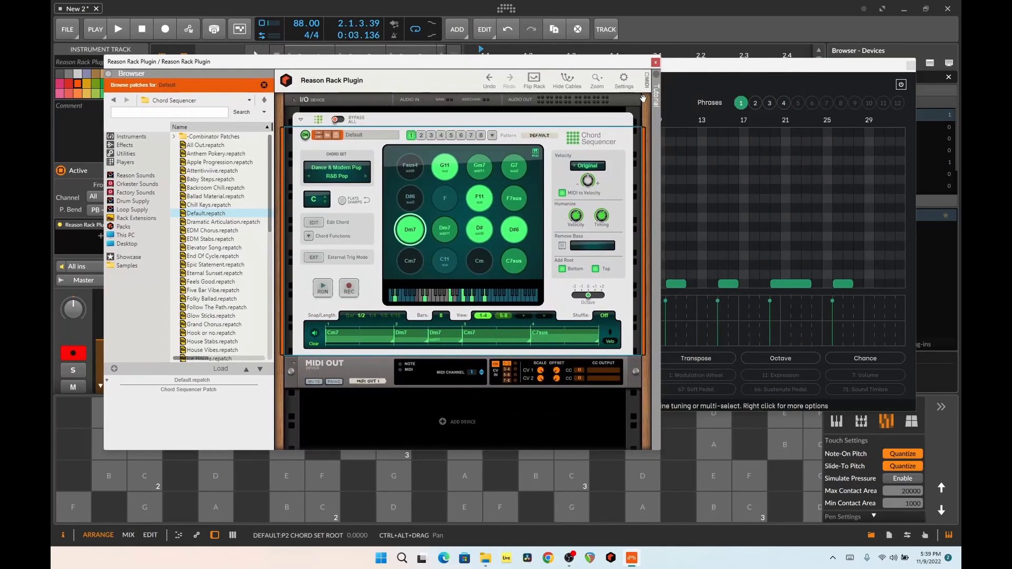
pyautogui.moveTo(622, 61); pyautogui.dragTo(492, 69)
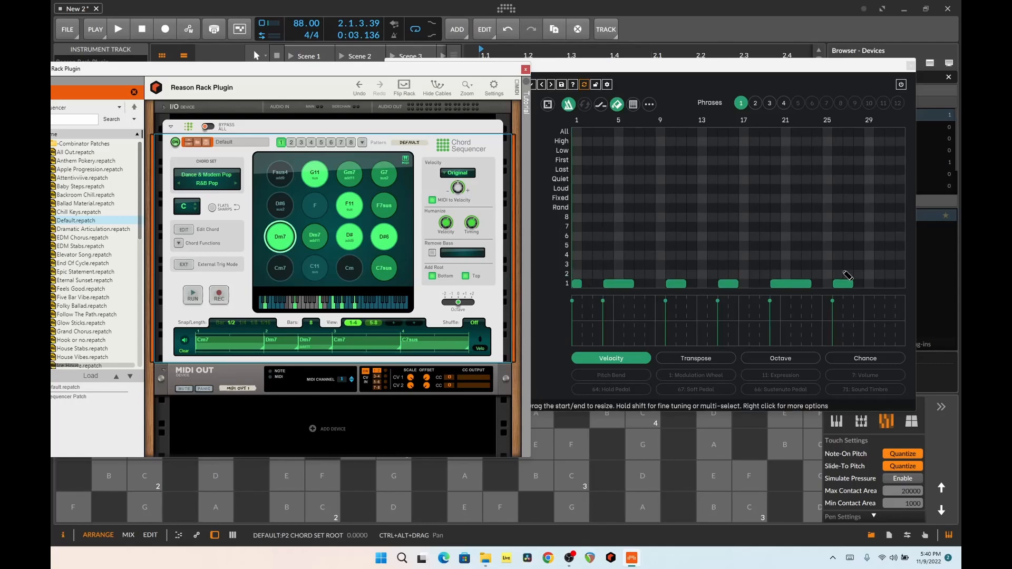
pyautogui.click(525, 69)
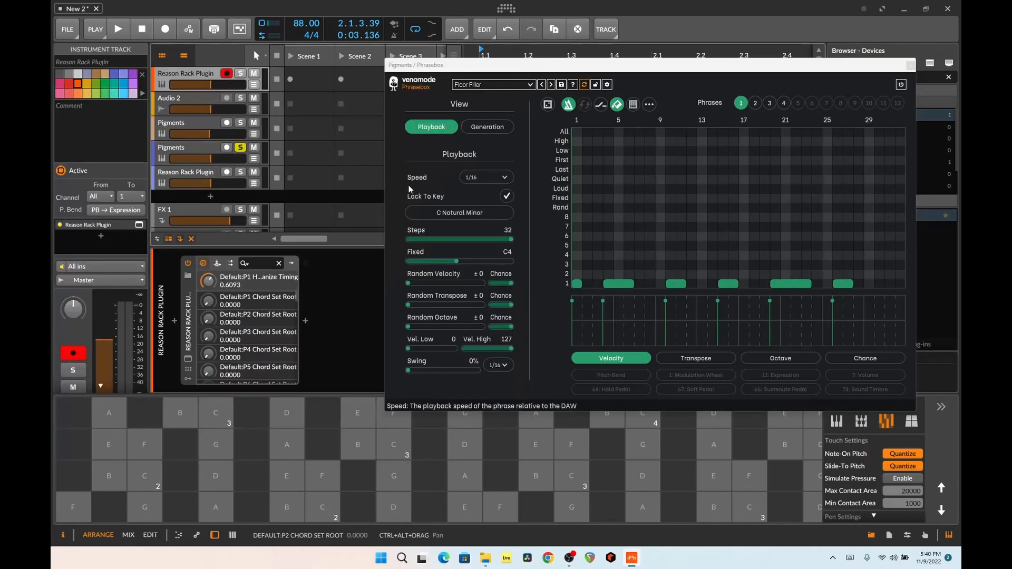
# Unsolo the second Pigments track and step its Phrasebox back to the Disco preset
pyautogui.click(195, 150)
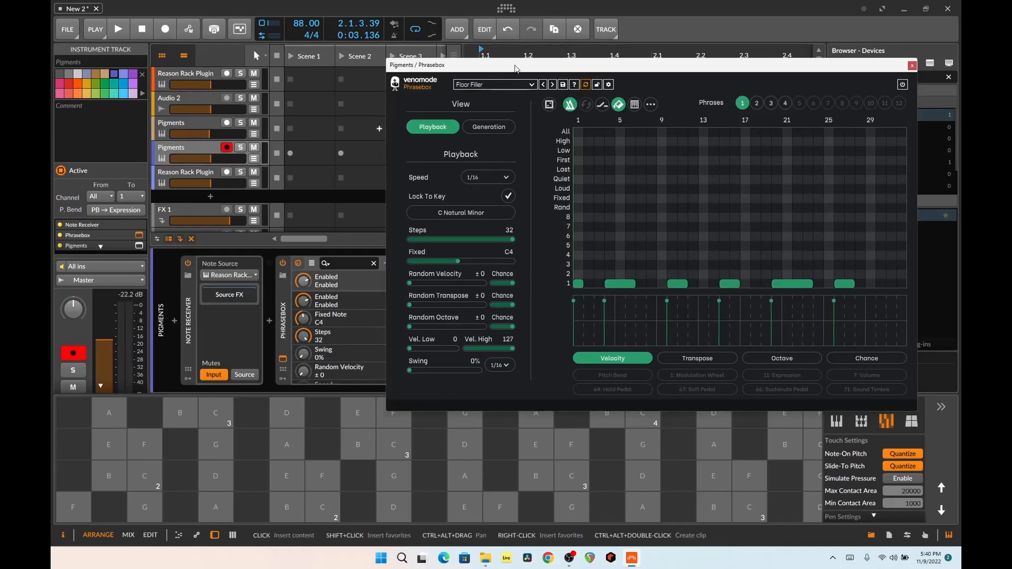
pyautogui.moveTo(512, 66); pyautogui.dragTo(535, 61)
pyautogui.click(566, 81)
pyautogui.click(565, 80)
pyautogui.click(565, 81)
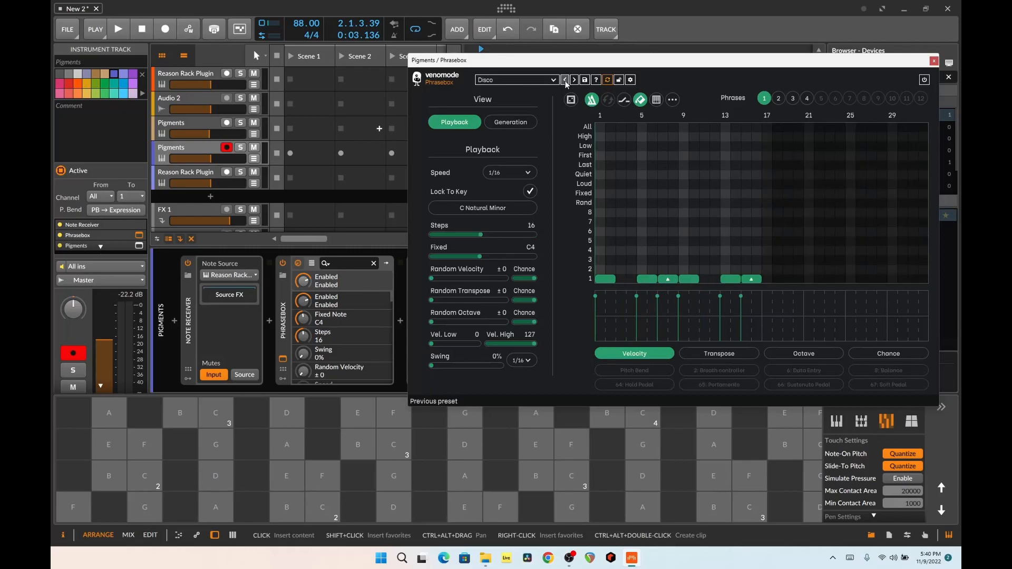
# Play all tracks together, close the Phrasebox window and stop playback
pyautogui.press('space')
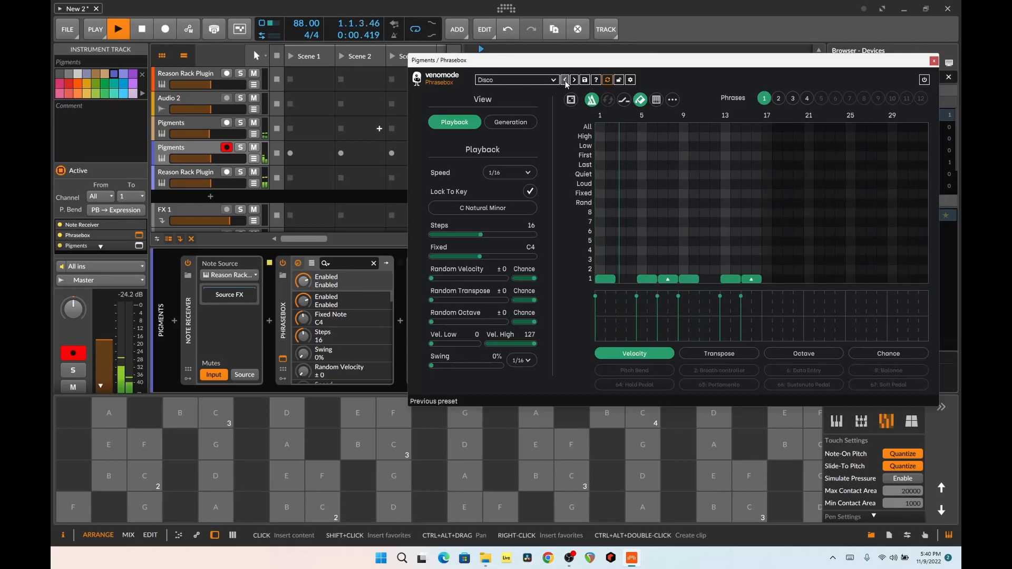
pyautogui.click(934, 60)
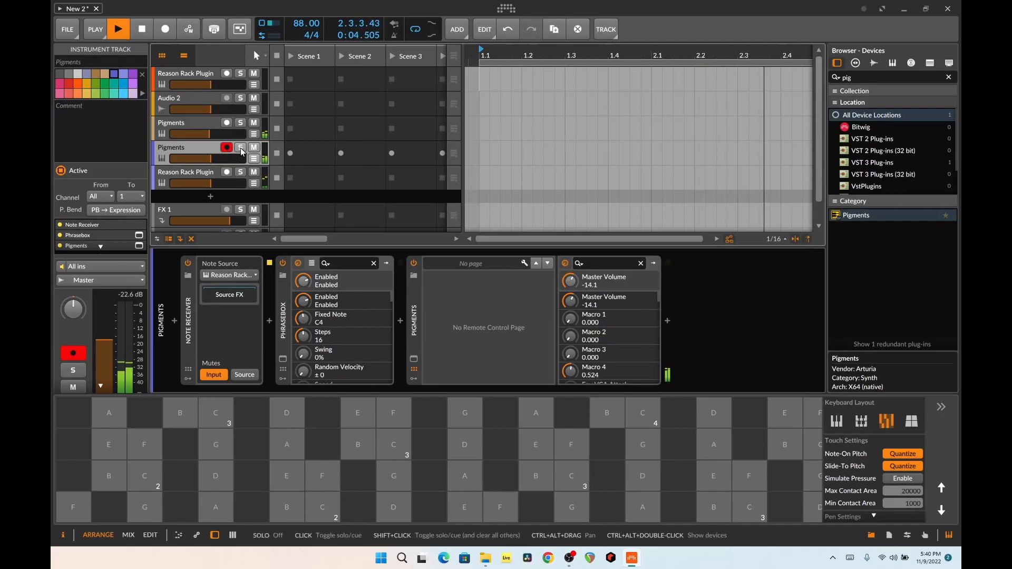
pyautogui.press('space')
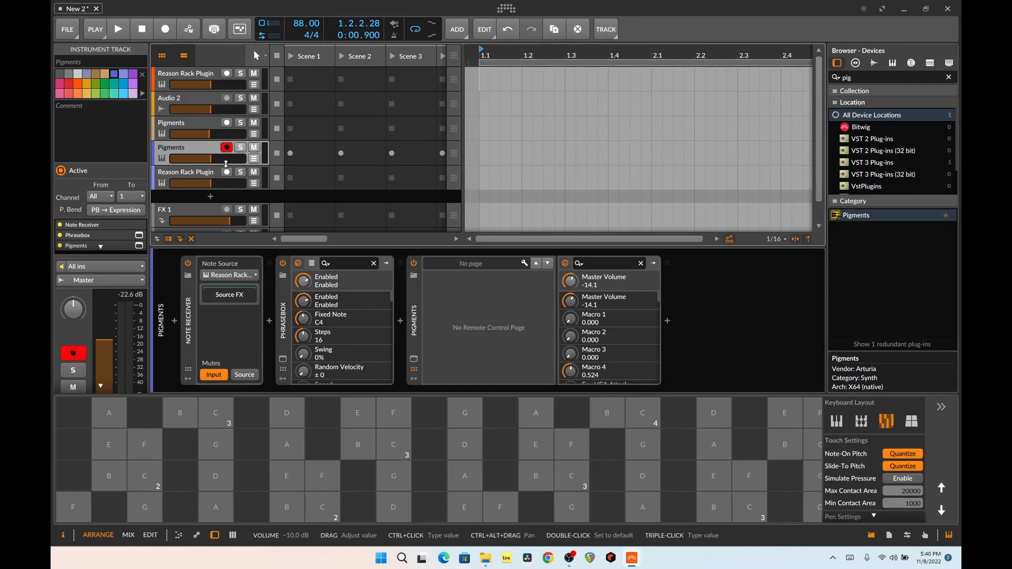
# Open the Reason Rack Plugin on the track below the second Pigments and browse patches for its Dr. OctoRex
pyautogui.click(202, 174)
pyautogui.click(188, 359)
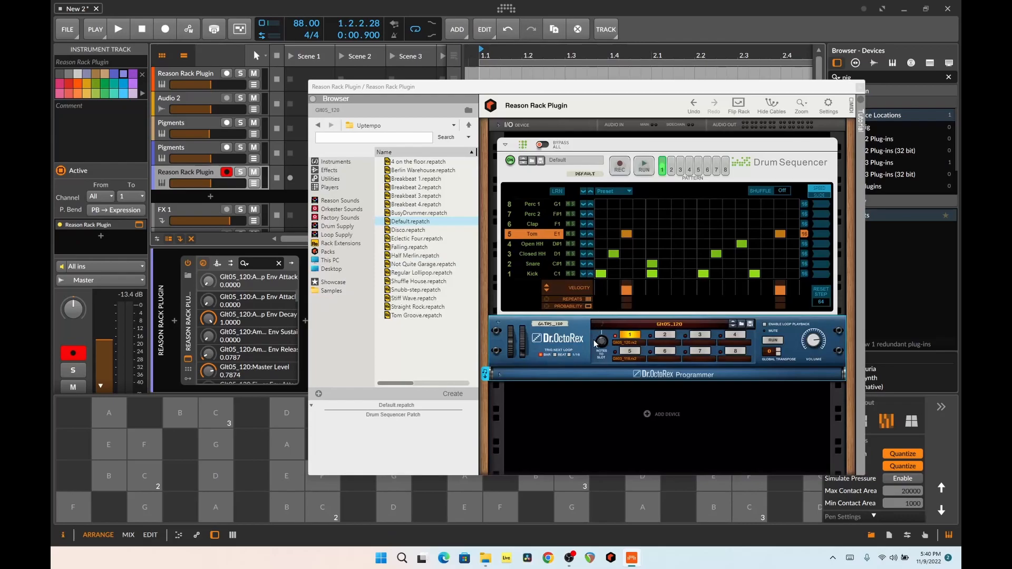
pyautogui.click(552, 338)
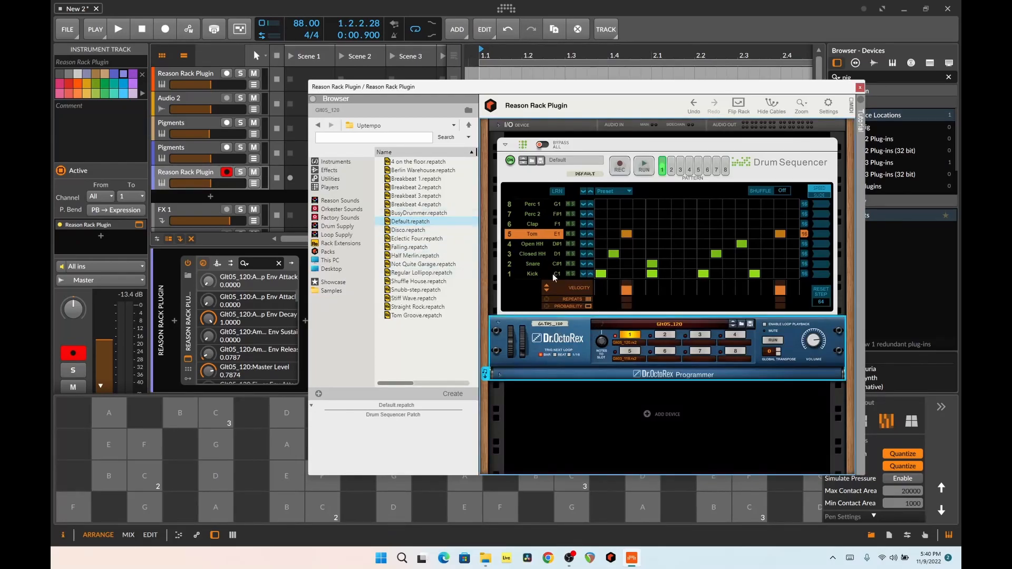
pyautogui.click(742, 325)
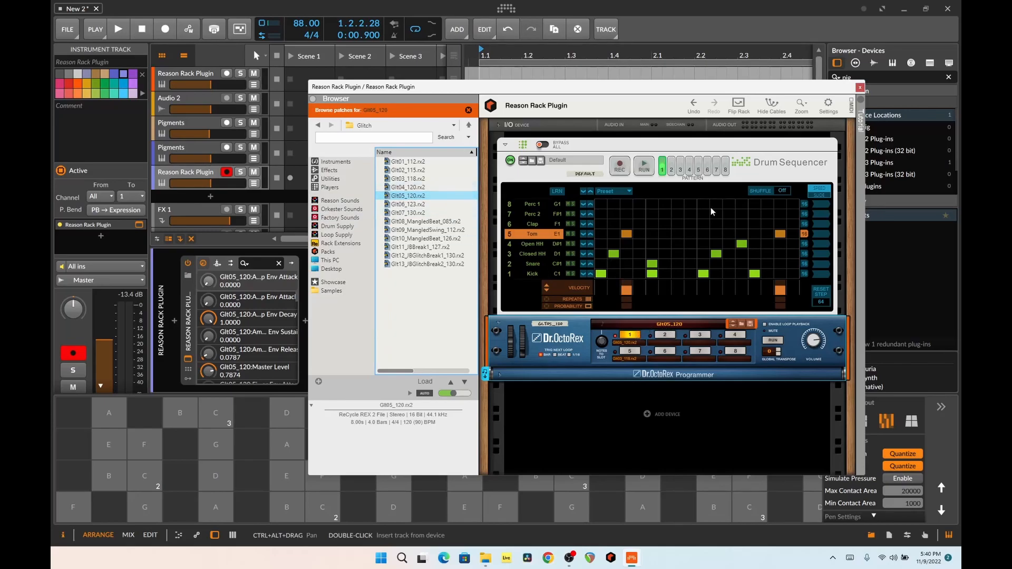
# Audition the Dr. OctoRex slices with several notes on the on-screen keyboard
pyautogui.click(145, 508)
pyautogui.click(181, 508)
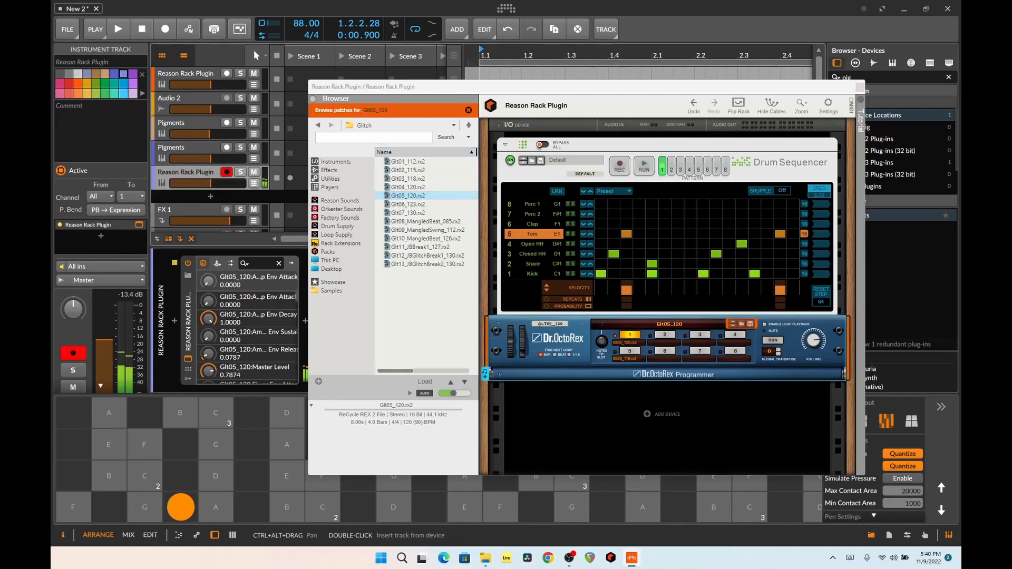
pyautogui.click(251, 508)
pyautogui.click(215, 476)
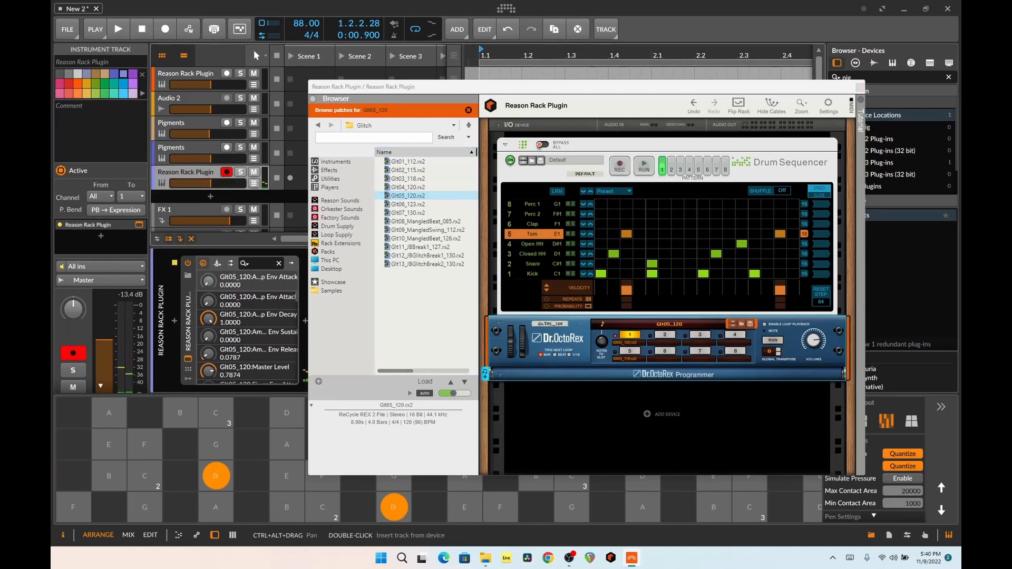
pyautogui.click(145, 445)
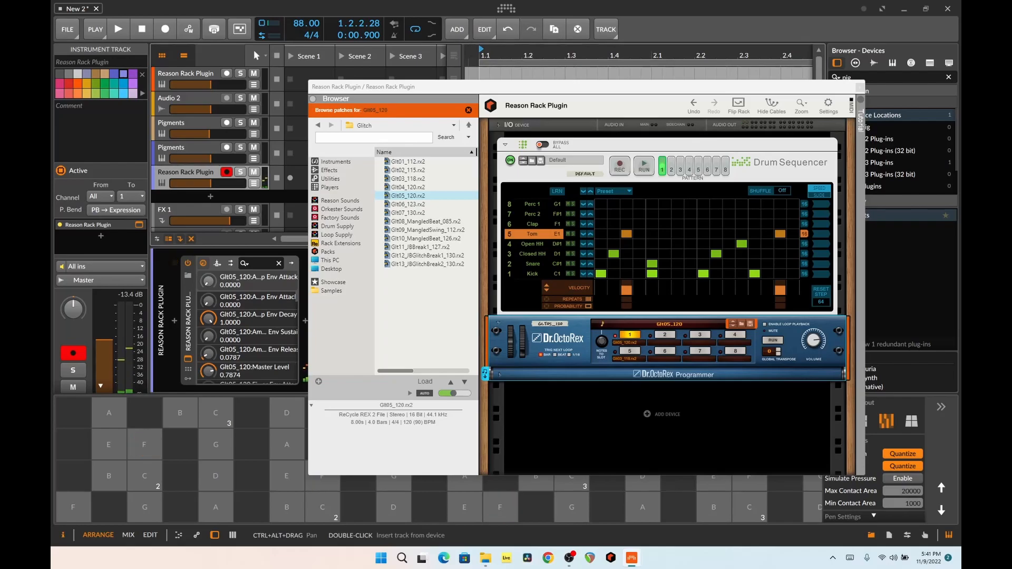
pyautogui.click(180, 508)
pyautogui.click(110, 508)
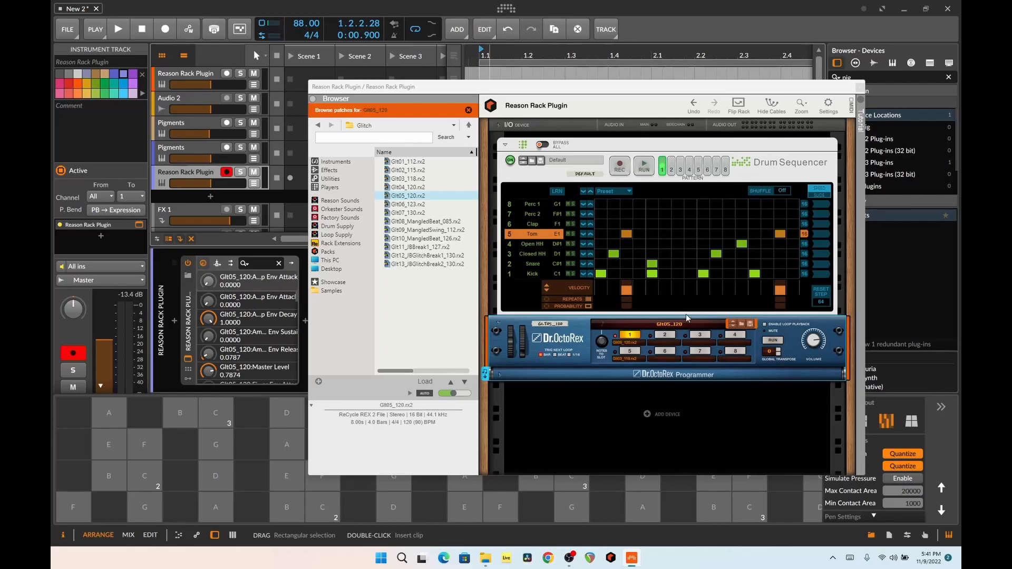
# Solo the drum track, play and stop its Drum Sequencer pattern, close the rack window and unsolo the track
pyautogui.click(240, 171)
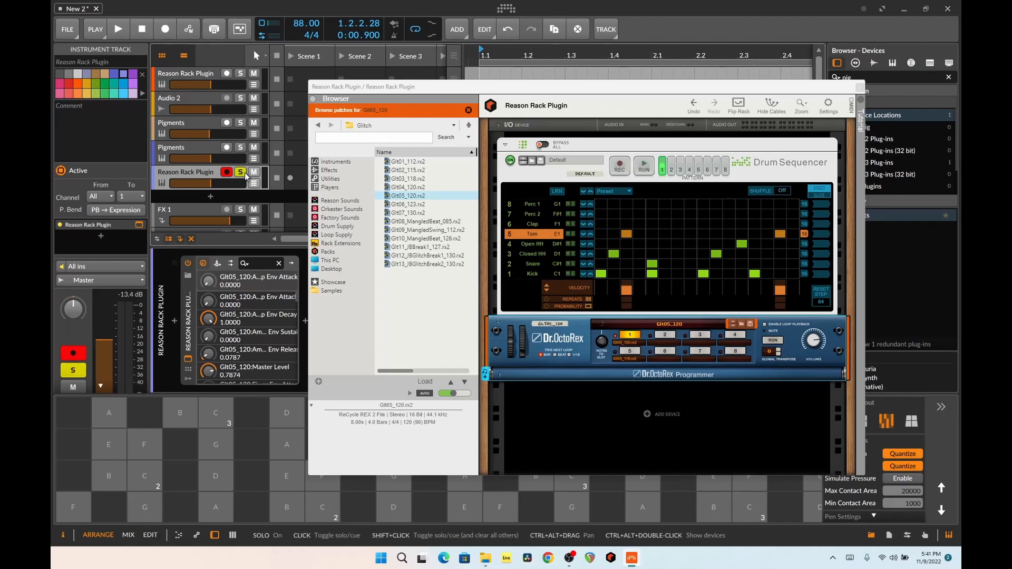
pyautogui.press('space')
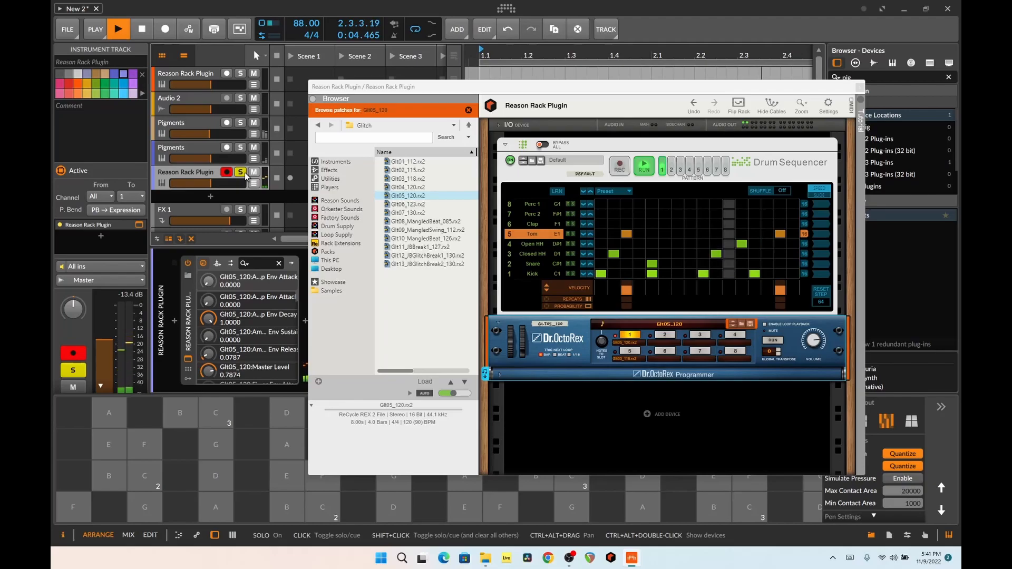
pyautogui.press('space')
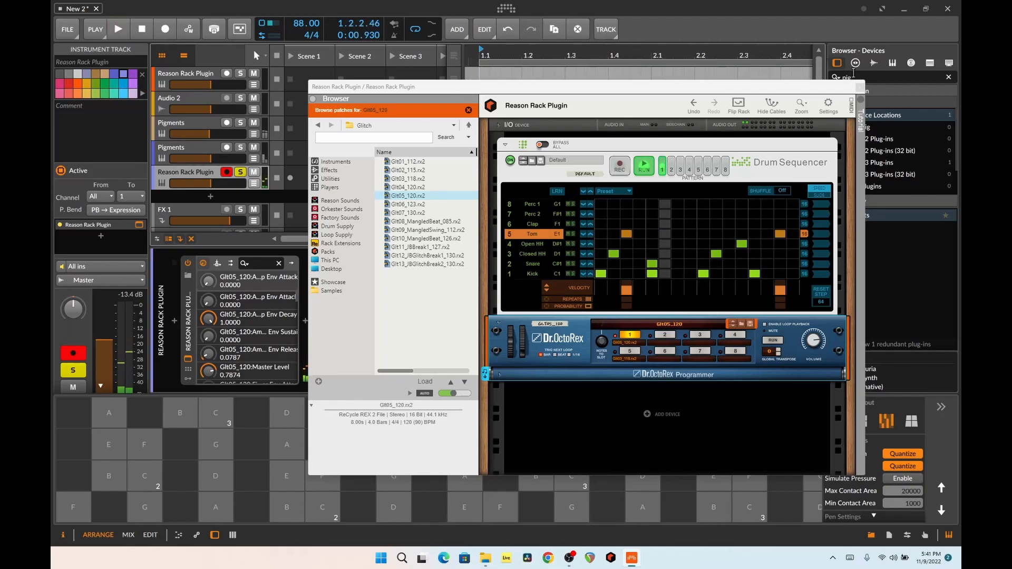
pyautogui.click(859, 87)
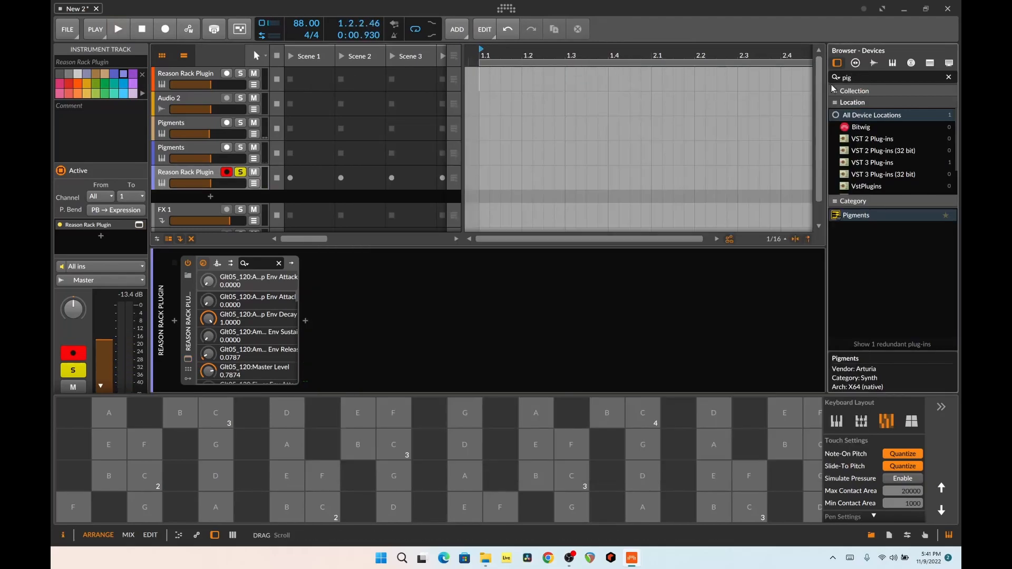
pyautogui.click(240, 172)
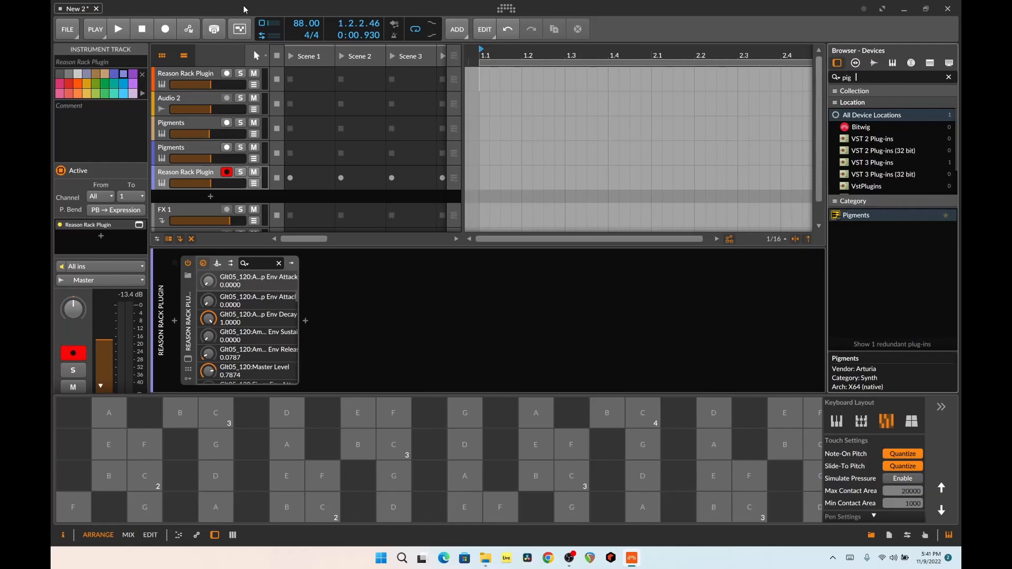
# Play the chords, arpeggio and drums together from the transport, and stop playback
pyautogui.click(118, 29)
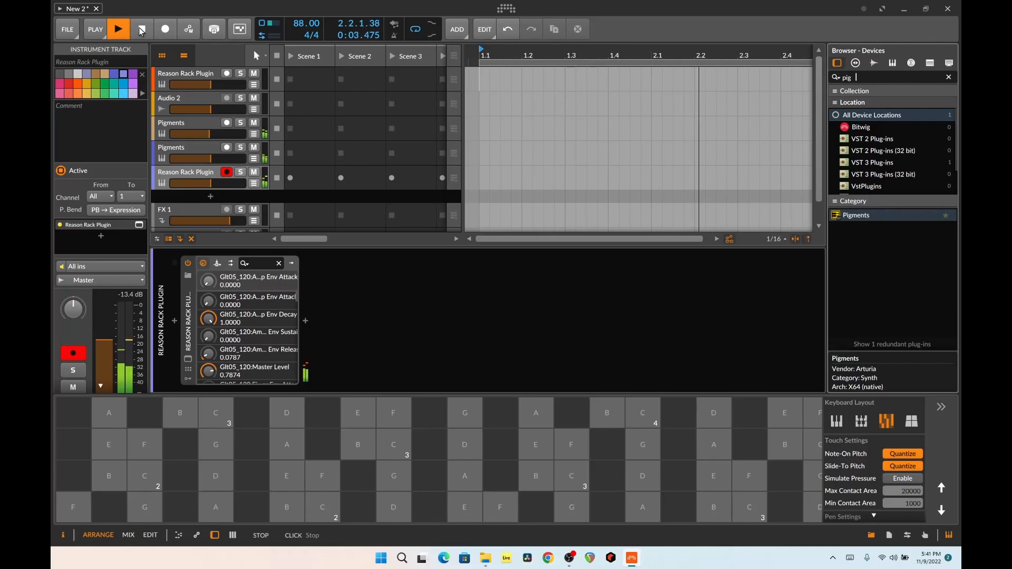
pyautogui.click(141, 30)
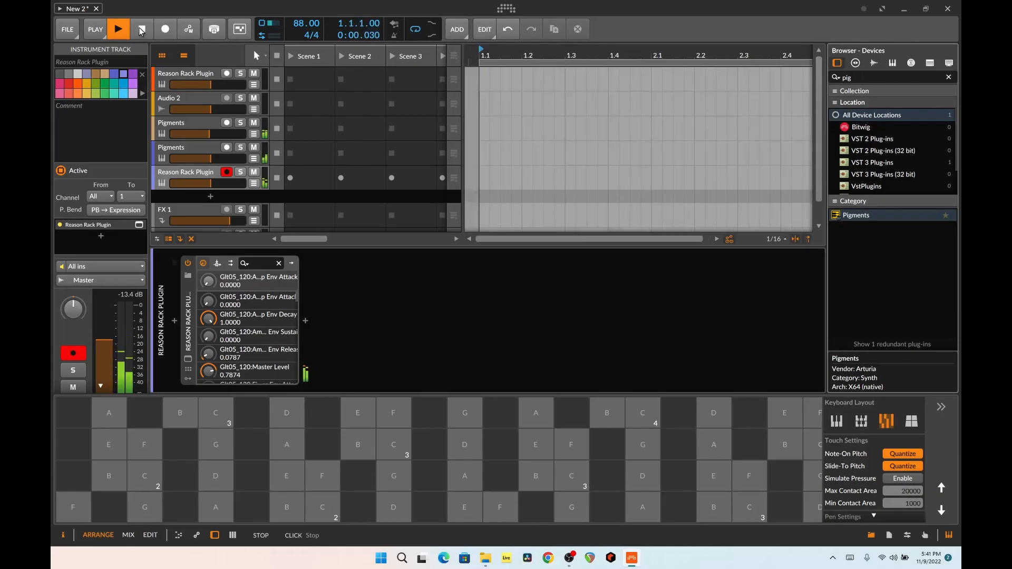
pyautogui.click(142, 30)
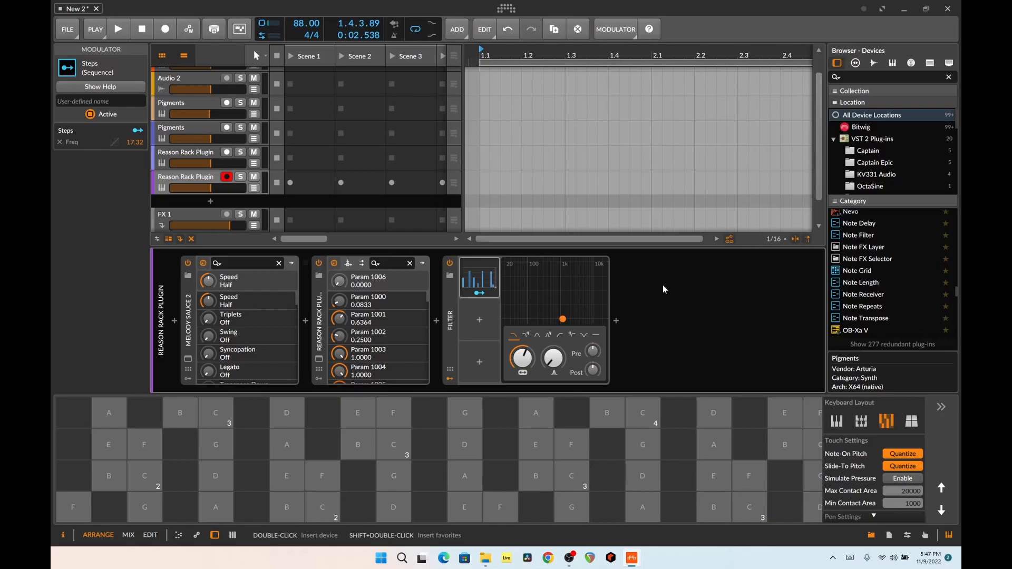
# Inspect the Melody Sauce 2 and Europa rack windows on the last Reason Rack Plugin track, closing each one
pyautogui.click(189, 358)
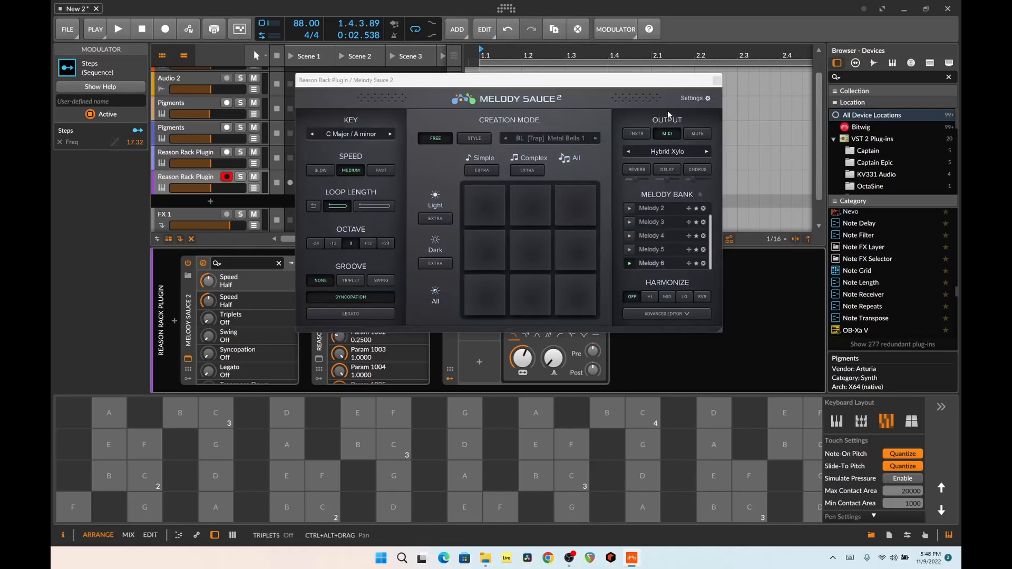
pyautogui.click(719, 81)
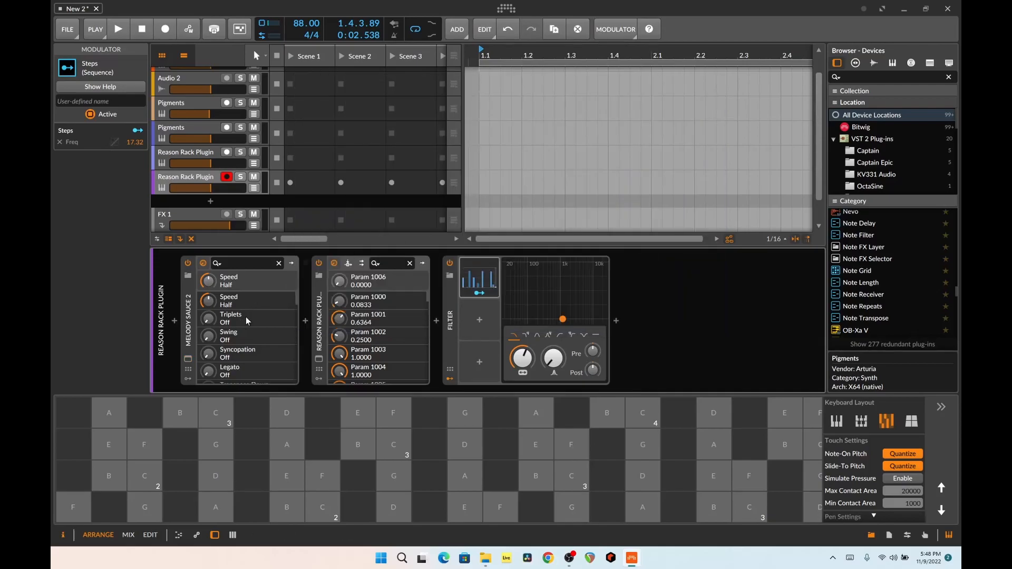
pyautogui.click(319, 360)
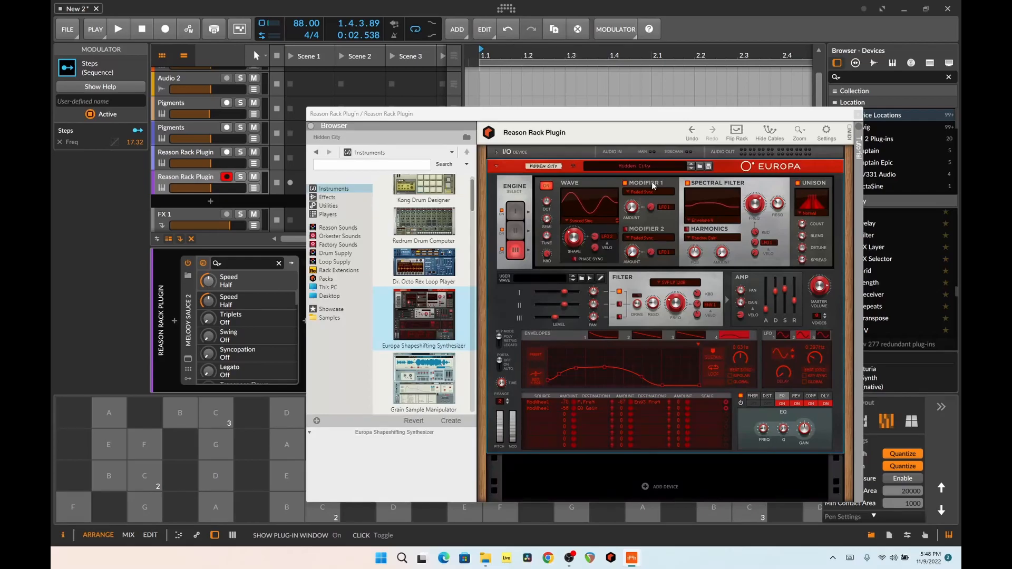
pyautogui.moveTo(788, 118); pyautogui.dragTo(678, 92)
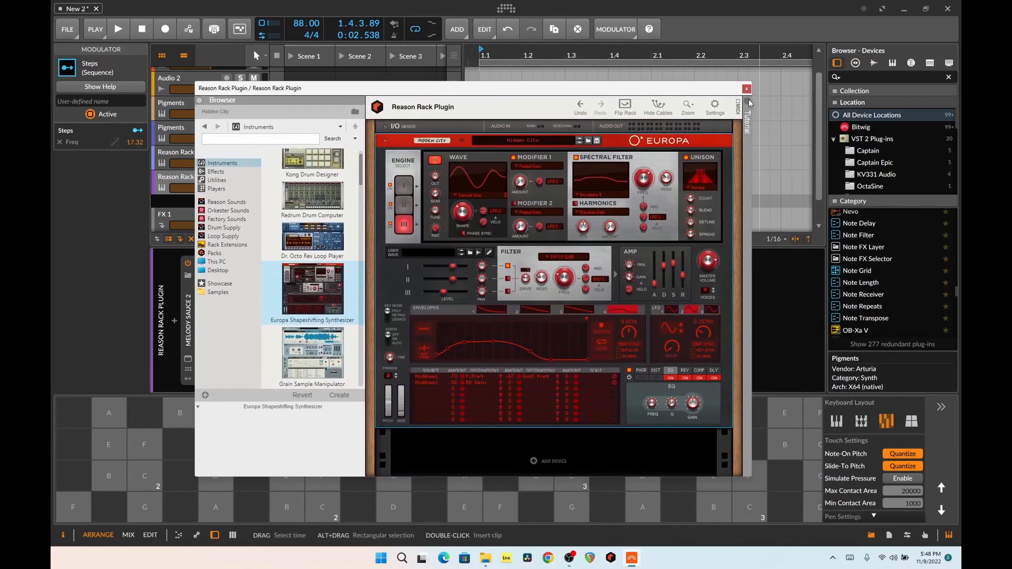
pyautogui.click(747, 88)
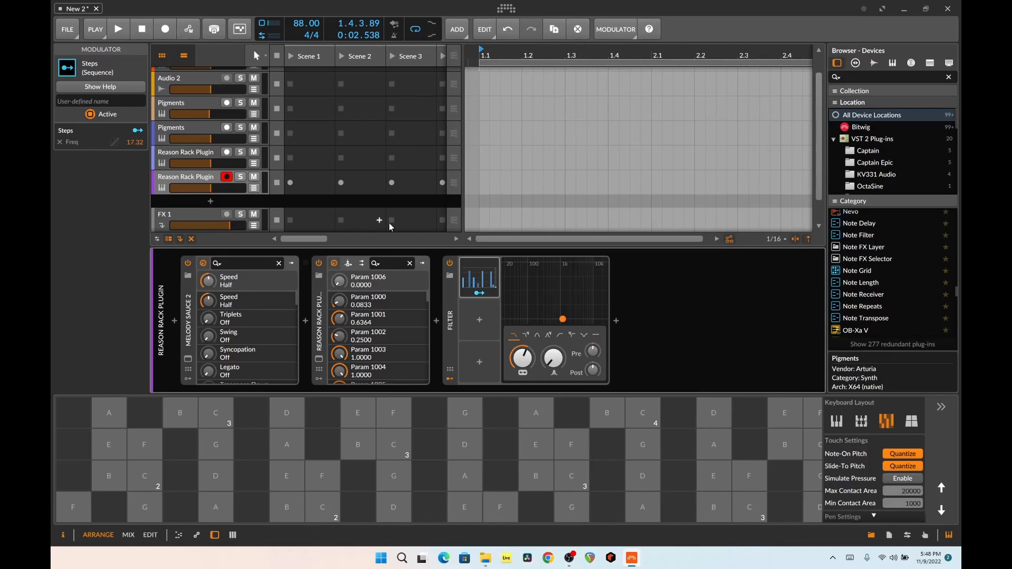
# Start playback, raise the Steps-modulated Filter's resonance near 1 kHz, lower it back to minimum, and stop playback
pyautogui.click(486, 280)
pyautogui.click(486, 280)
pyautogui.press('space')
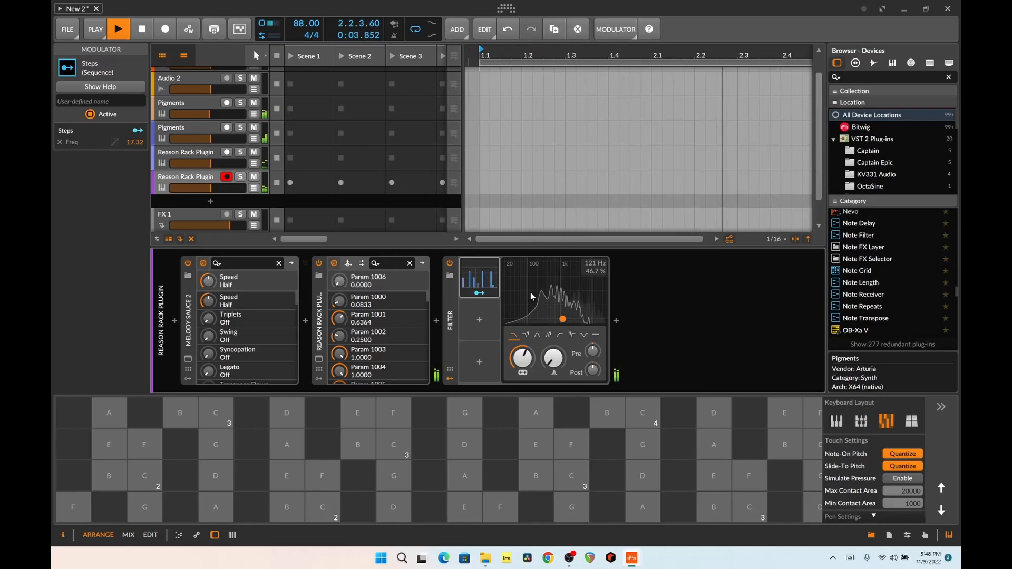
pyautogui.moveTo(552, 313); pyautogui.dragTo(566, 288)
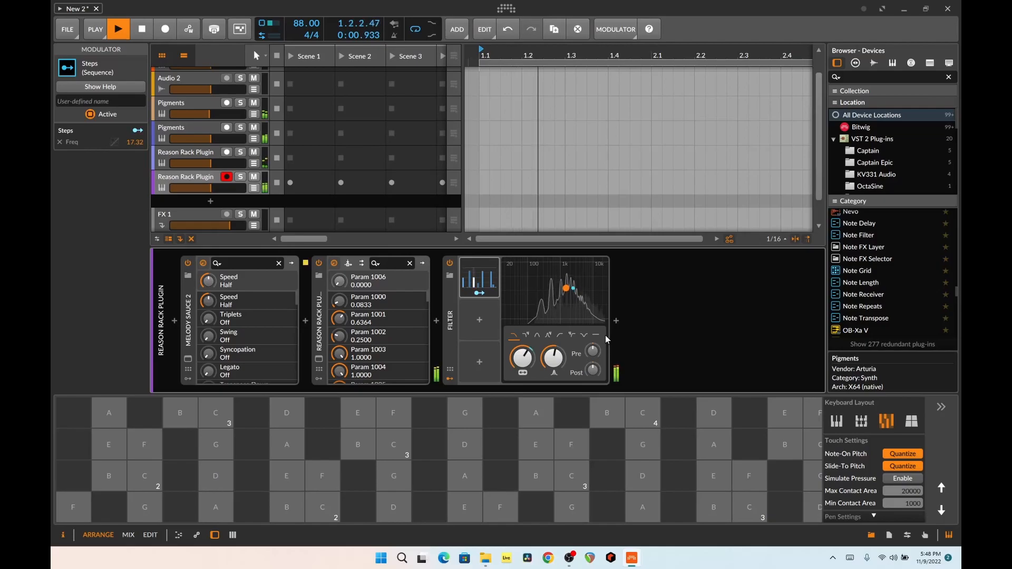
pyautogui.moveTo(567, 289); pyautogui.dragTo(593, 345)
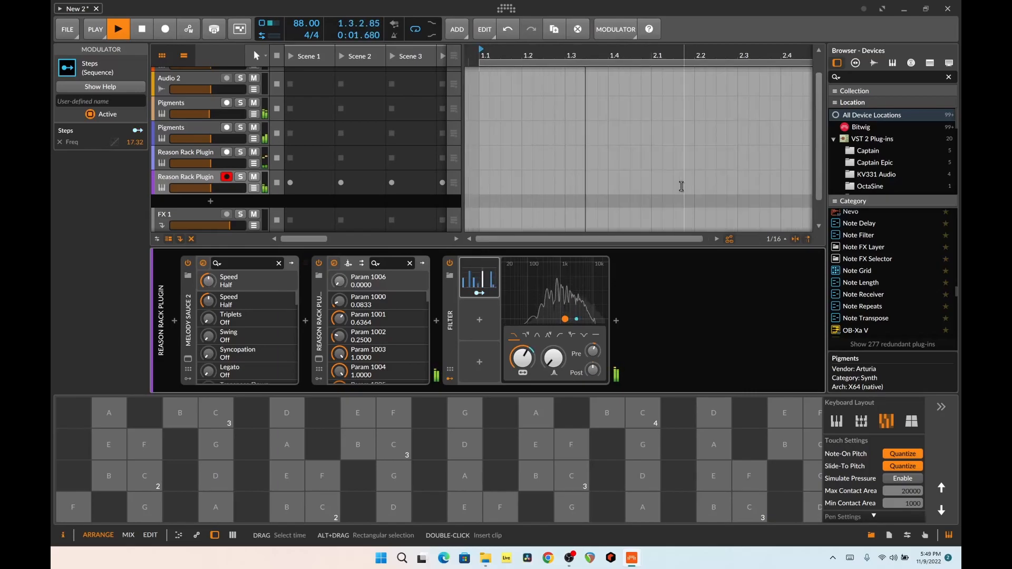
pyautogui.press('space')
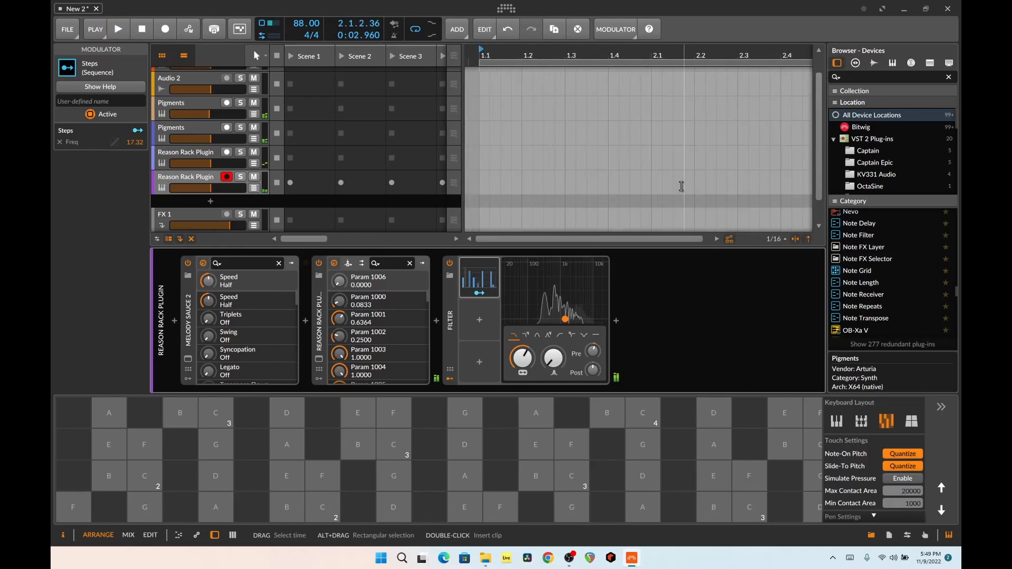